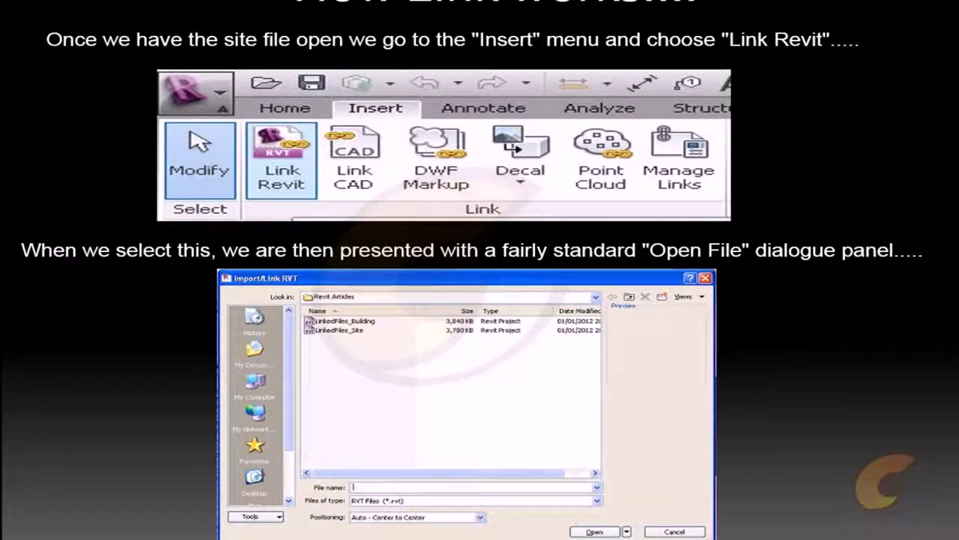
Switch to Revit and create a new project from the DefaultMetric template
key(alt+Tab)
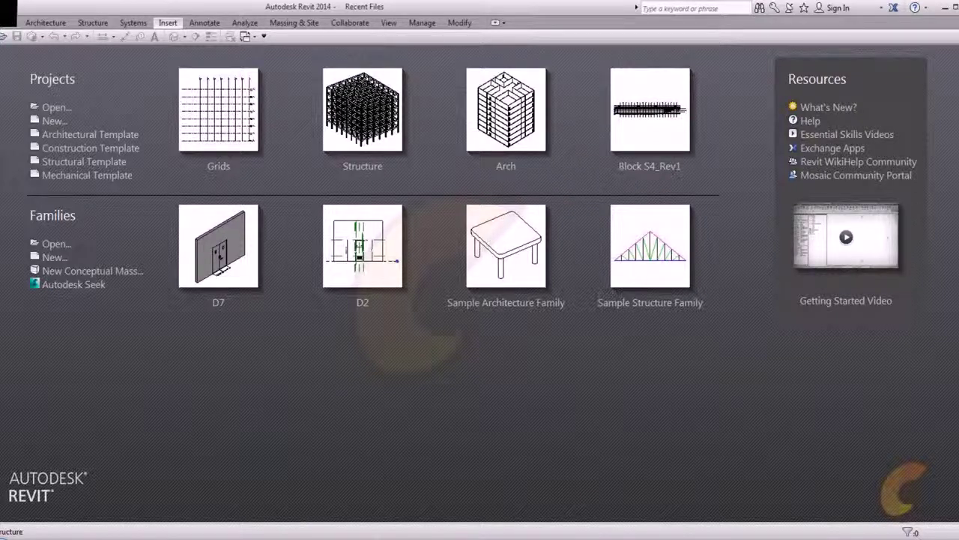
click(54, 121)
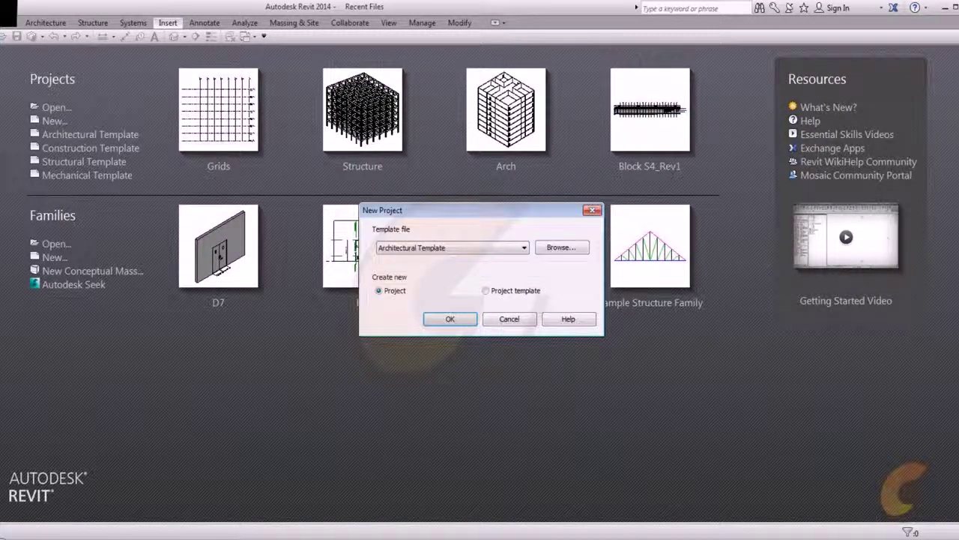
click(562, 247)
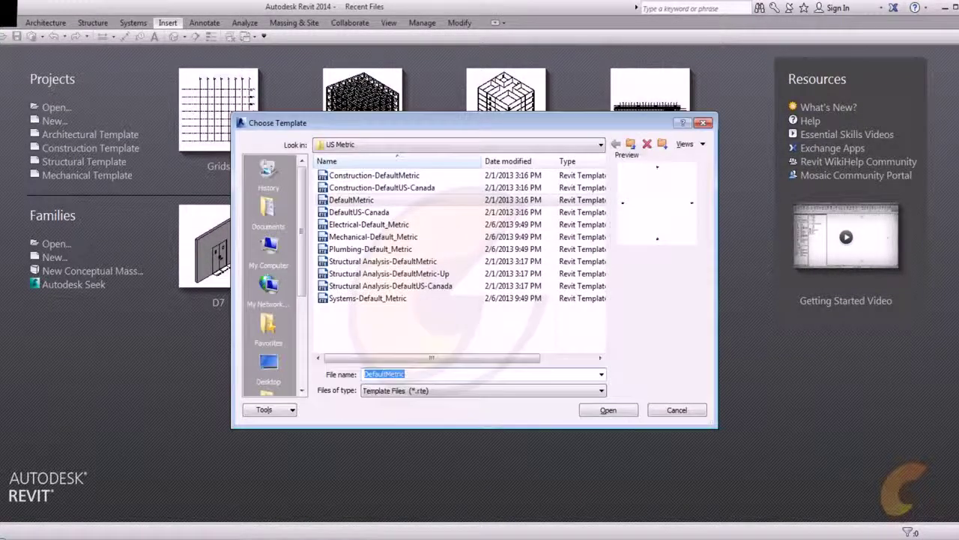
click(631, 144)
double_click(345, 187)
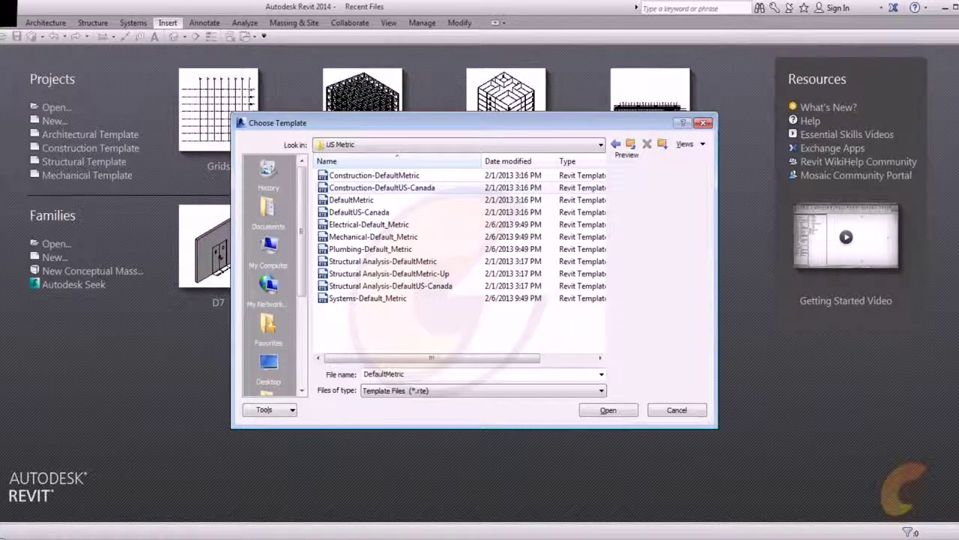
double_click(349, 199)
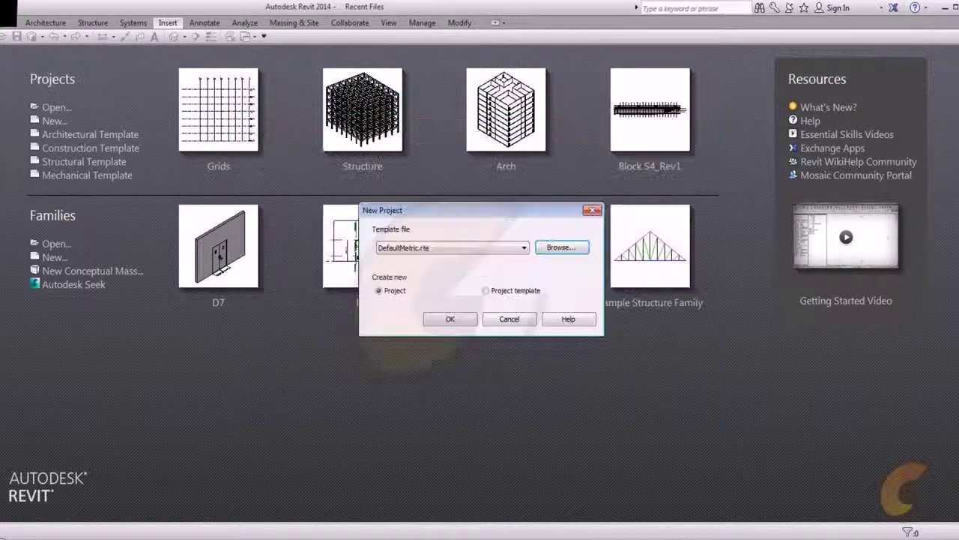
click(449, 319)
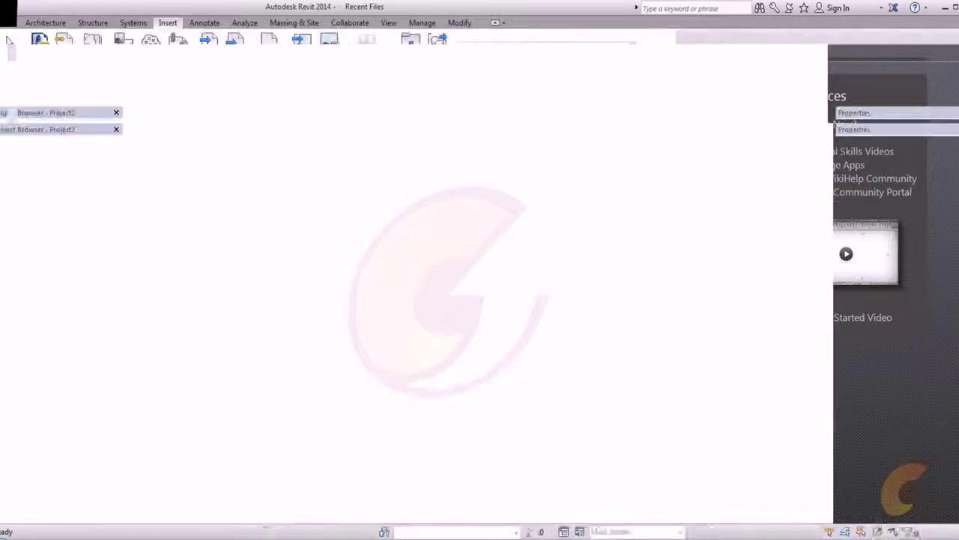
middle_drag(465, 308, 421, 298)
Start linking a Revit model and choose the Grids file in the Linking folder on the Desktop
click(168, 22)
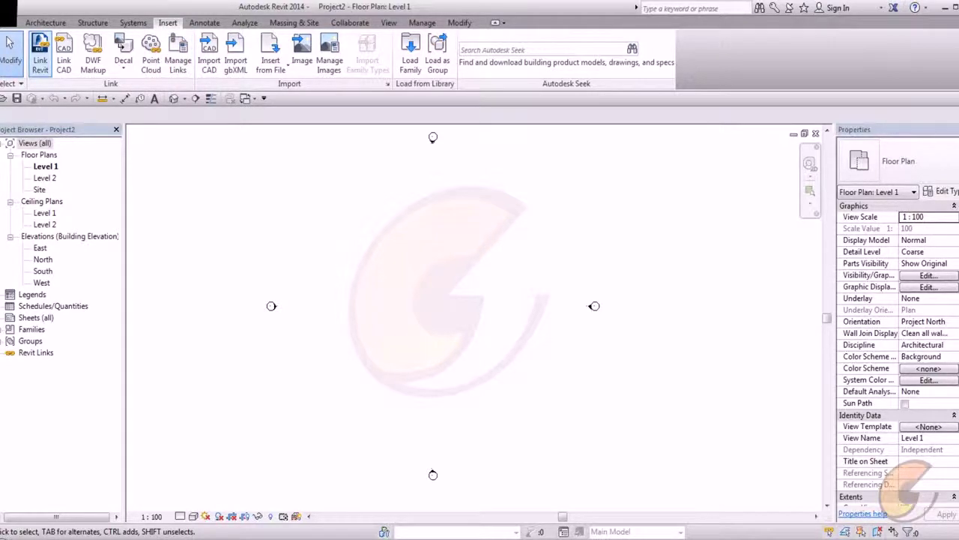
click(40, 54)
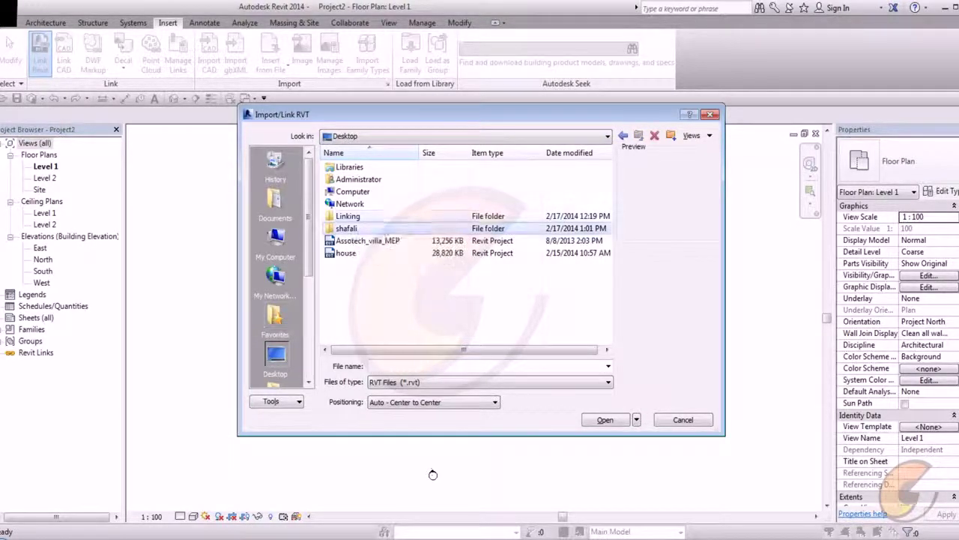
double_click(349, 216)
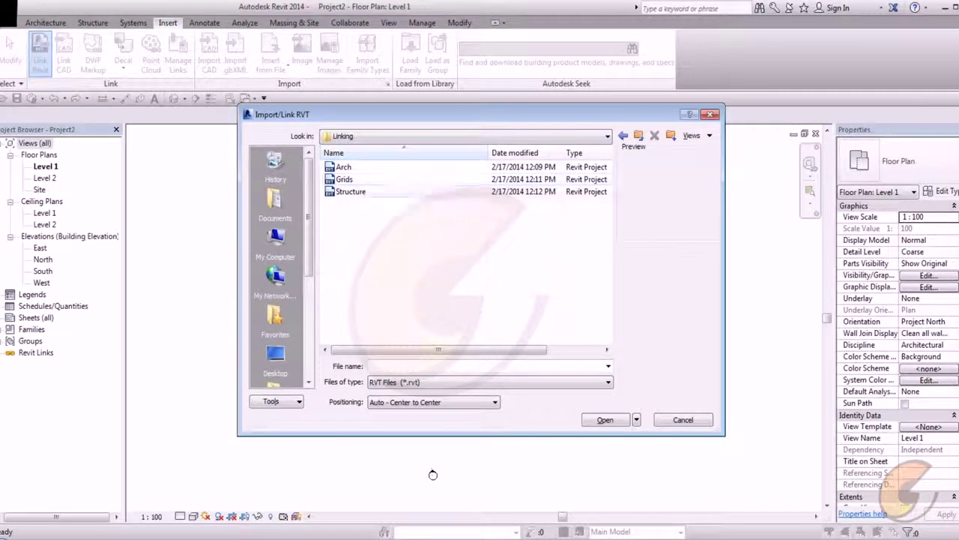
click(345, 179)
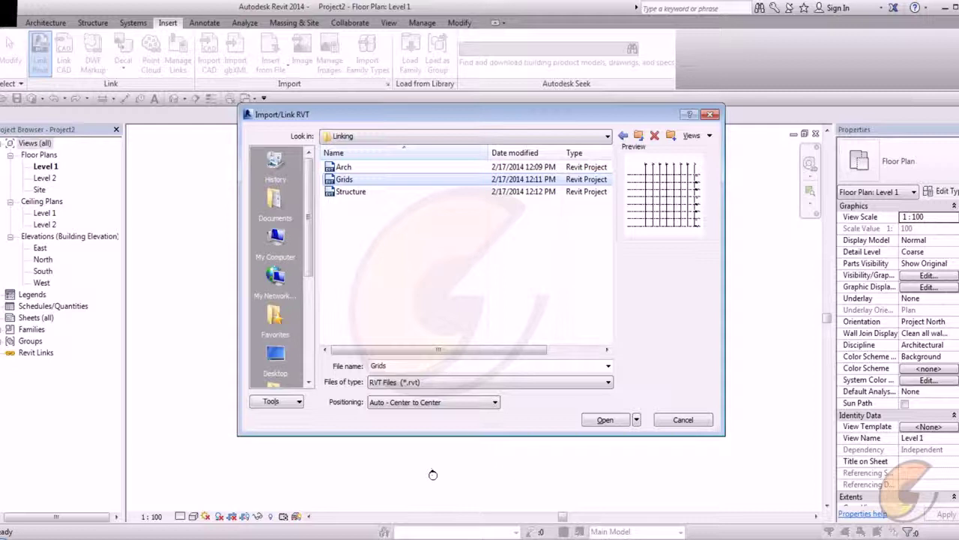
Review the positioning options, then link the Grids model with Auto - Origin to Origin
key(Tab)
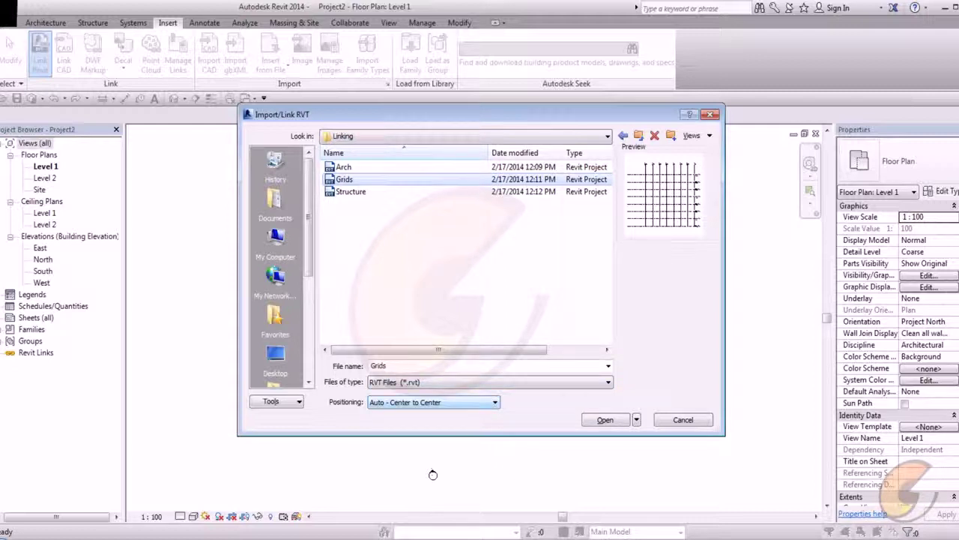
key(alt+Down)
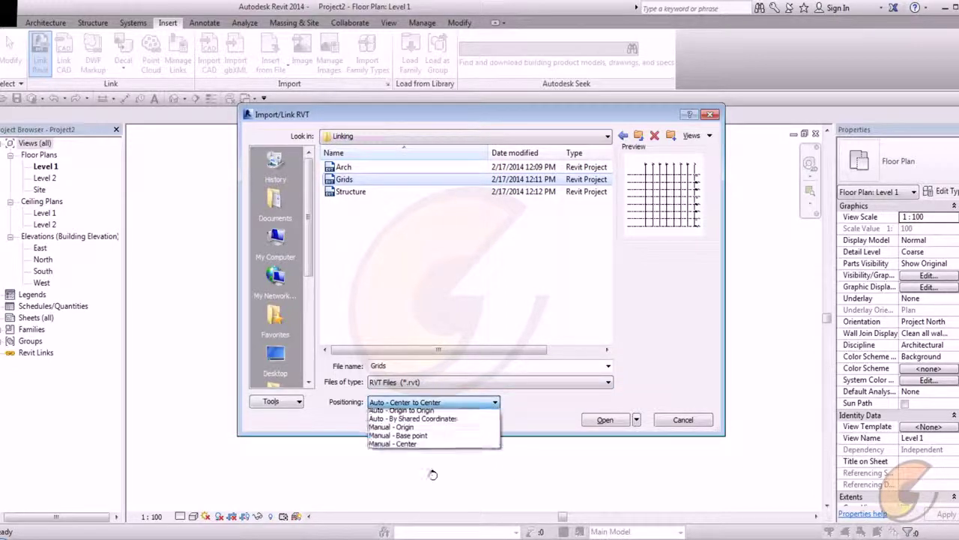
key(Down)
key(Down)
key(Down)
key(Down)
key(Down)
key(Home)
key(End)
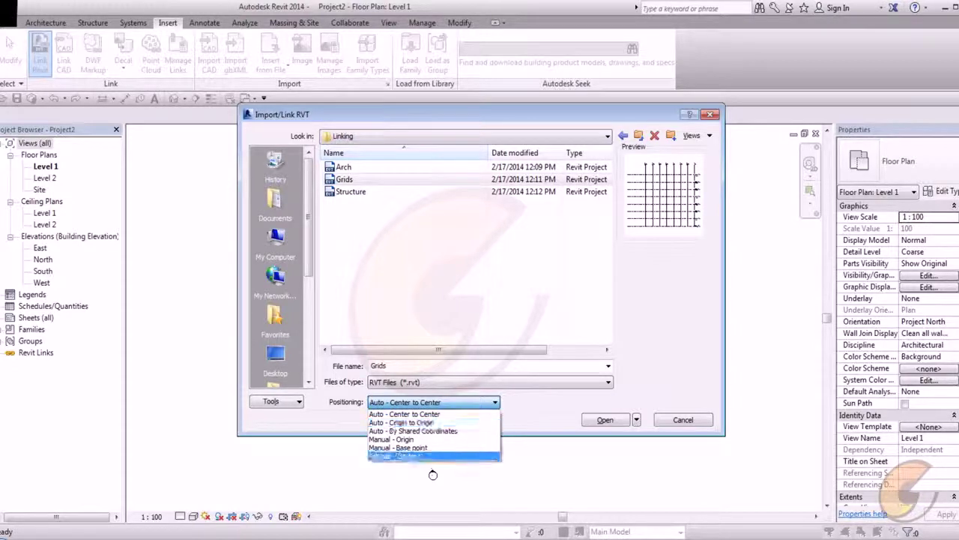
key(Home)
key(Down)
key(Up)
key(Down)
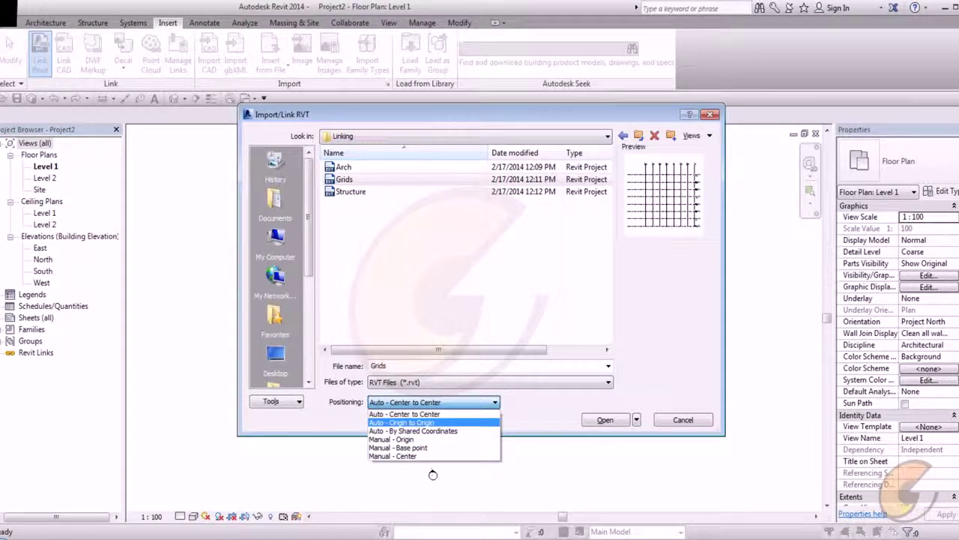
key(Down)
key(Down)
key(Down)
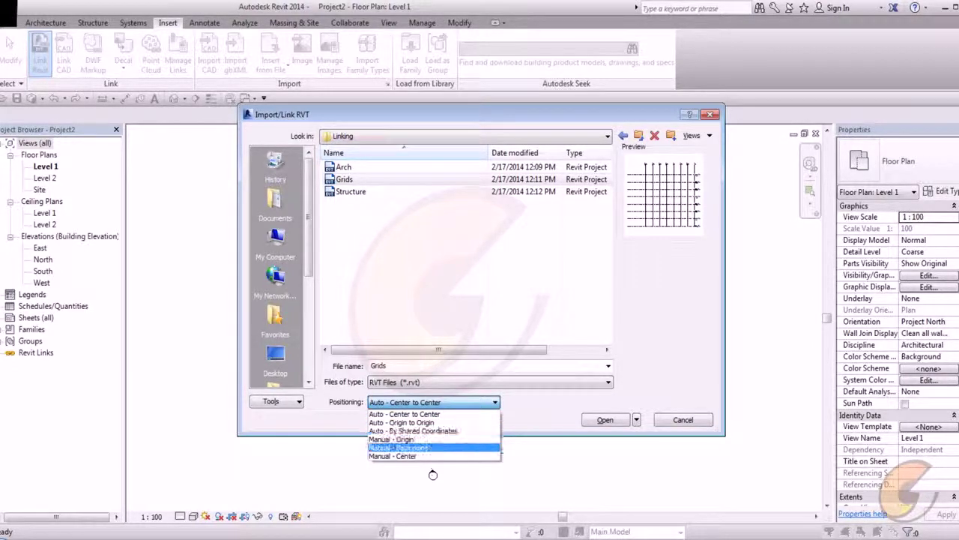
key(Up)
key(Down)
key(Down)
key(Up)
key(Up)
key(Up)
key(Up)
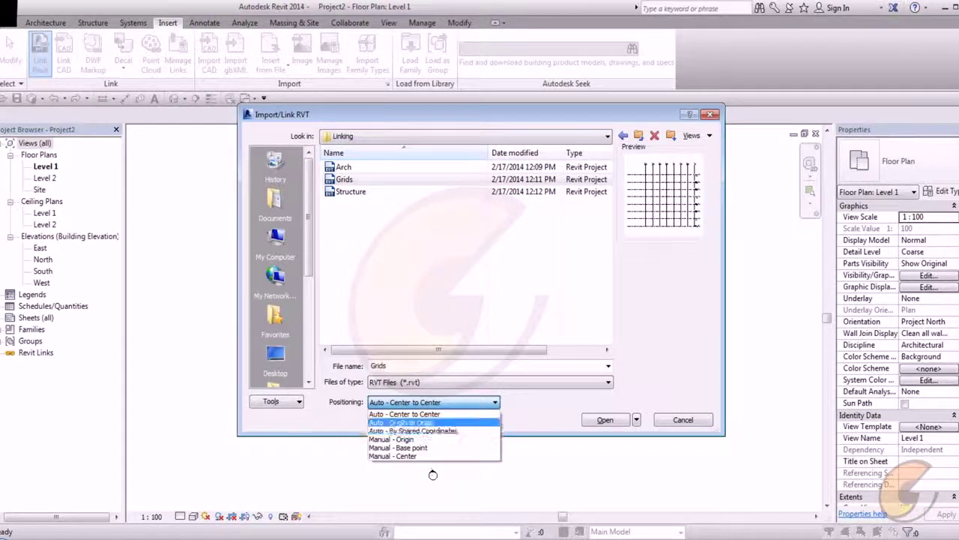
key(Return)
key(Return)
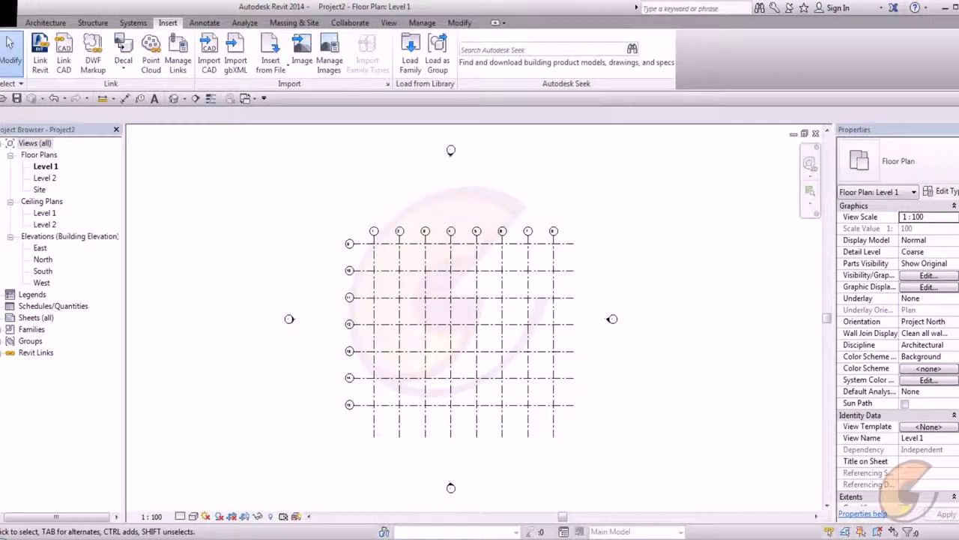
middle_drag(479, 324, 453, 310)
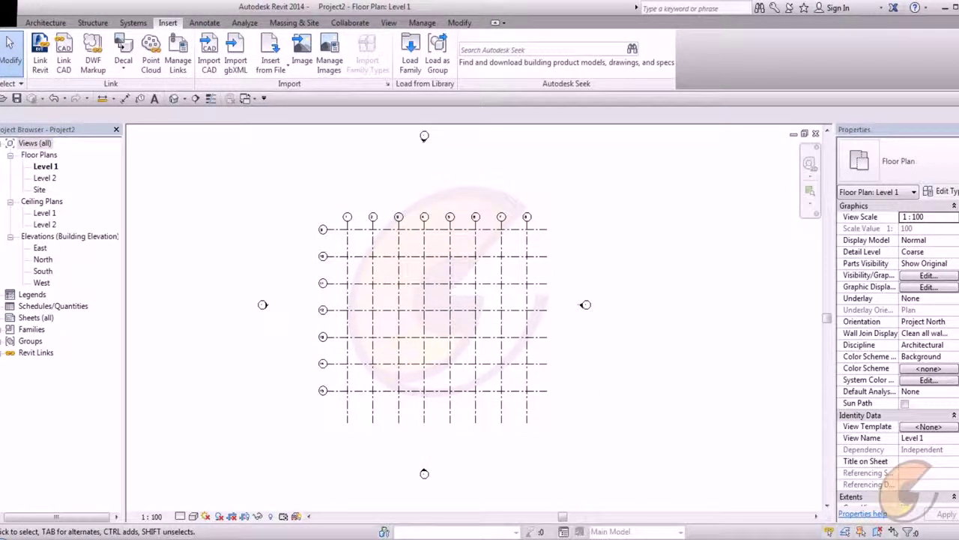
Try linking the Structure model over the grids, inspect its column alignment, and undo the link
click(40, 57)
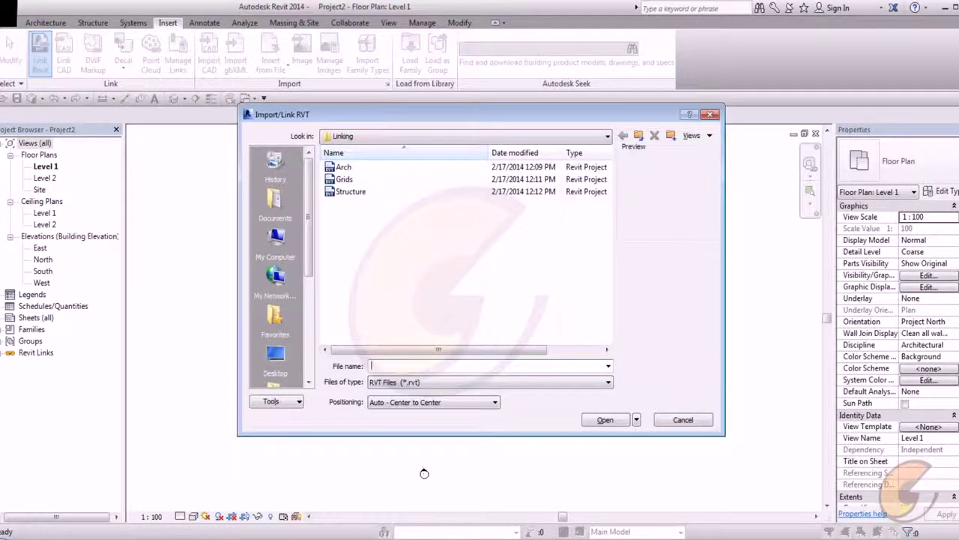
click(361, 192)
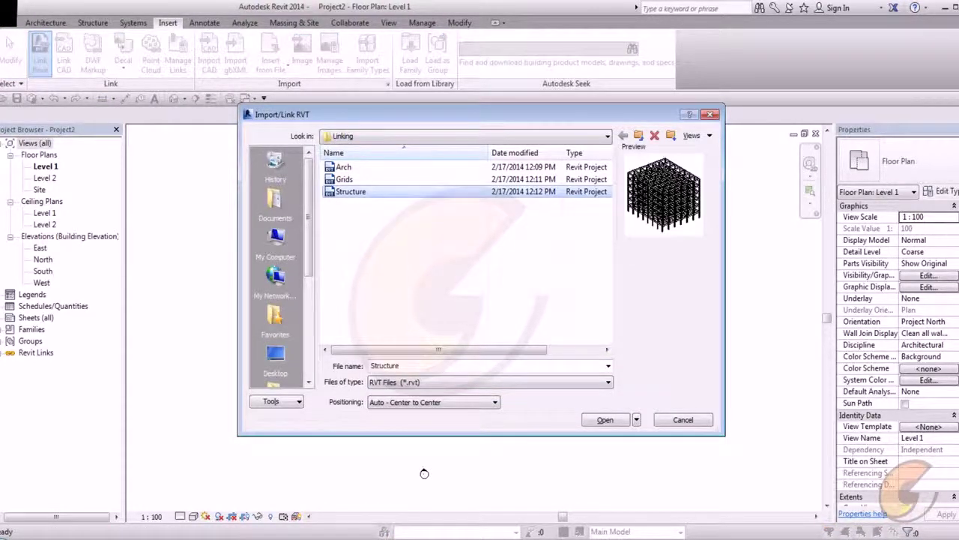
click(434, 403)
key(Return)
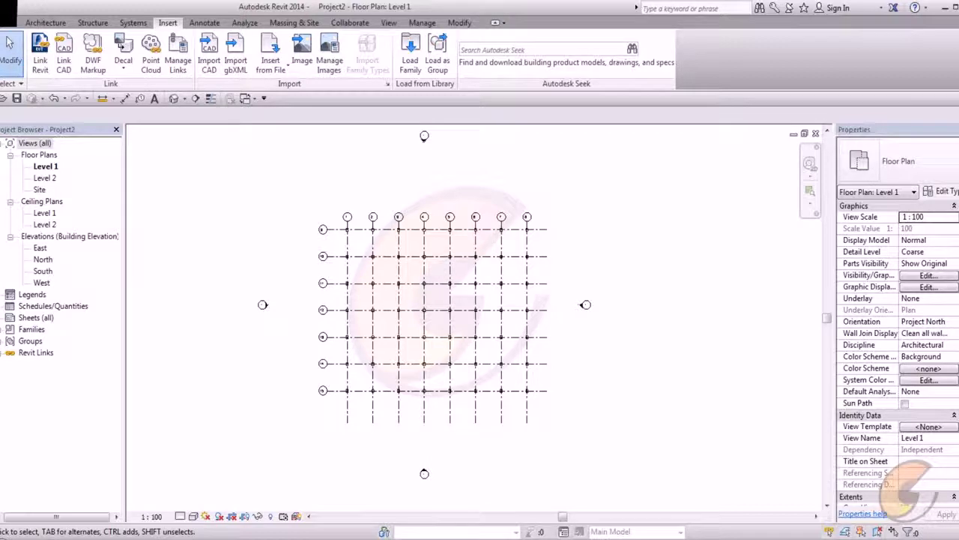
scroll(307, 222, up, 10)
scroll(307, 221, down, 3)
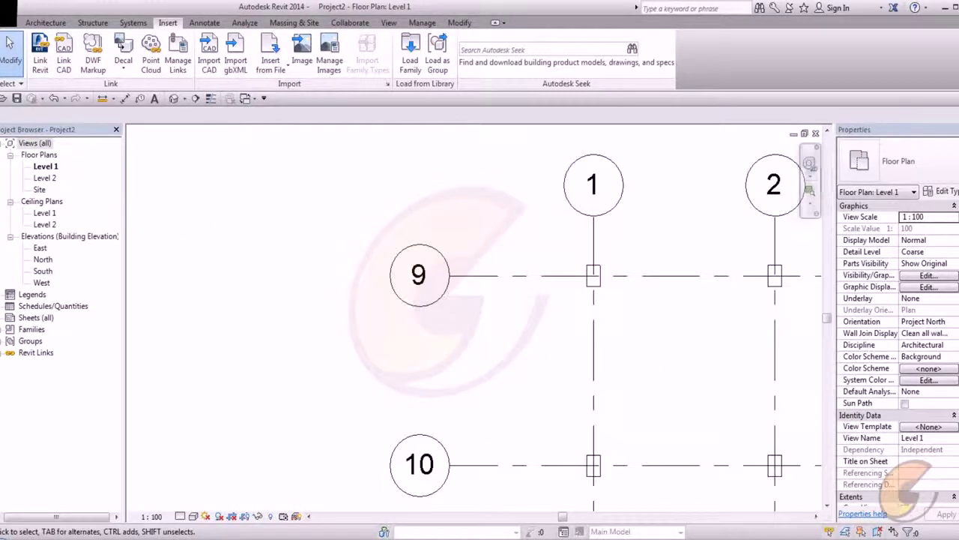
middle_drag(621, 306, 255, 251)
scroll(255, 250, down, 3)
mouse_move(794, 272)
middle_down()
mouse_move(419, 301)
mouse_move(569, 176)
mouse_move(682, 141)
mouse_move(649, 181)
middle_up()
scroll(419, 301, down, 3)
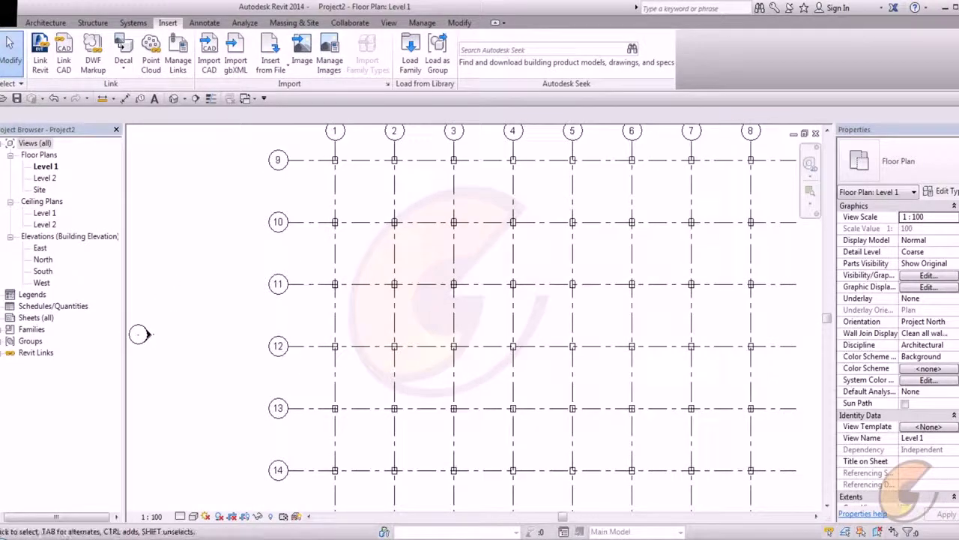
key(ctrl+z)
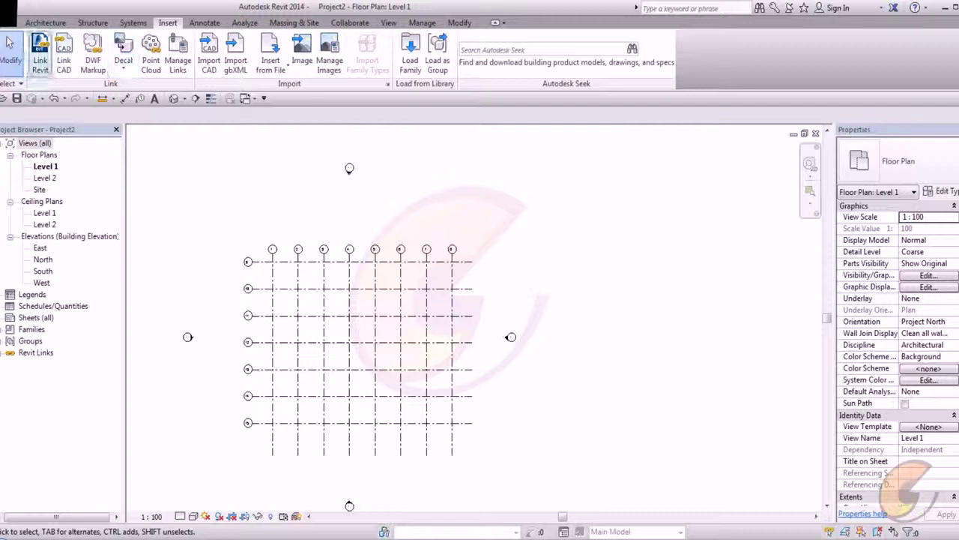
Try linking the Structure model with Auto - Center to Center positioning, and undo the link after comparing the grids
click(39, 54)
click(351, 191)
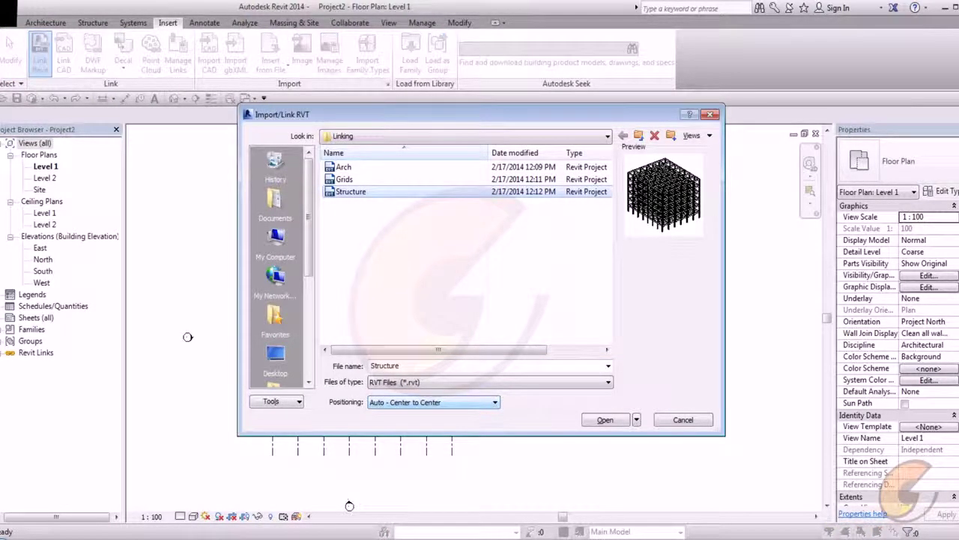
click(605, 420)
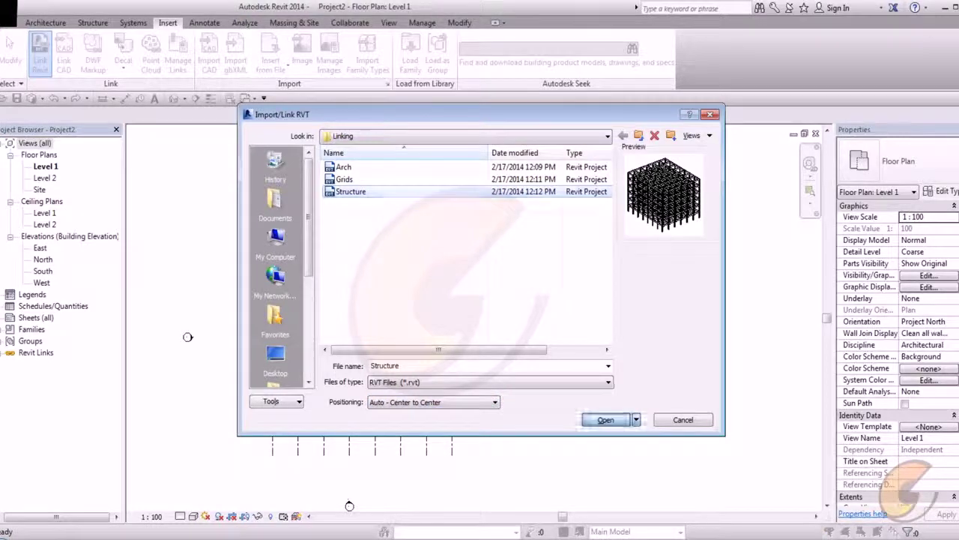
scroll(332, 289, up, 5)
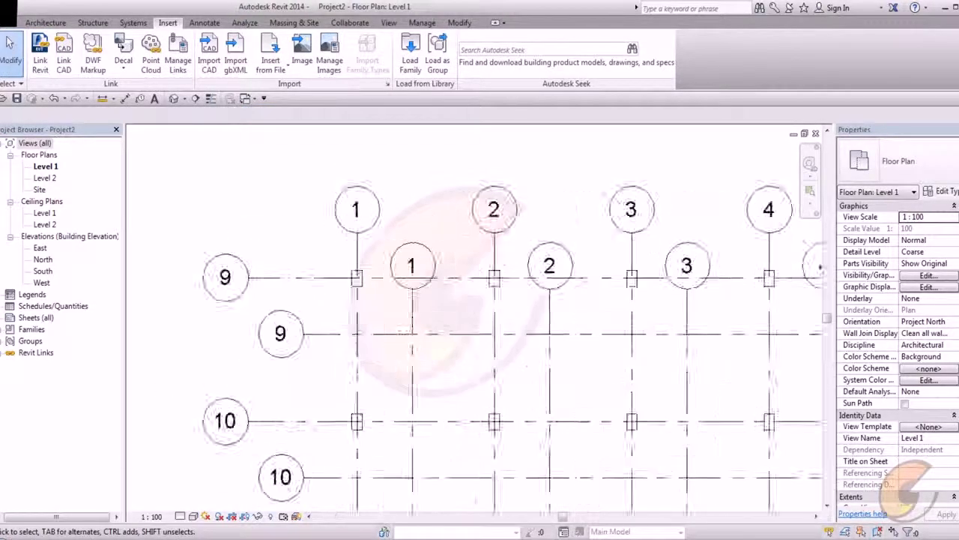
scroll(424, 274, down, 5)
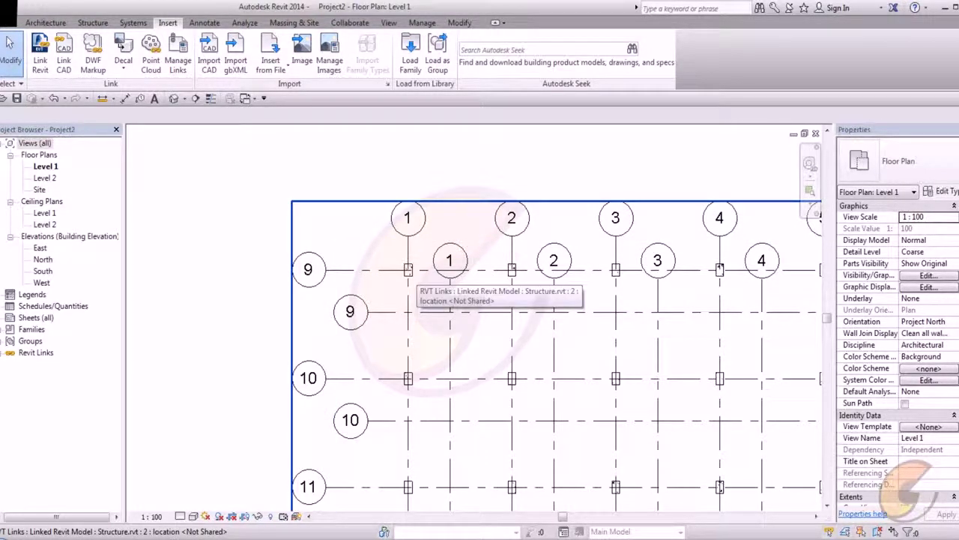
key(ctrl+z)
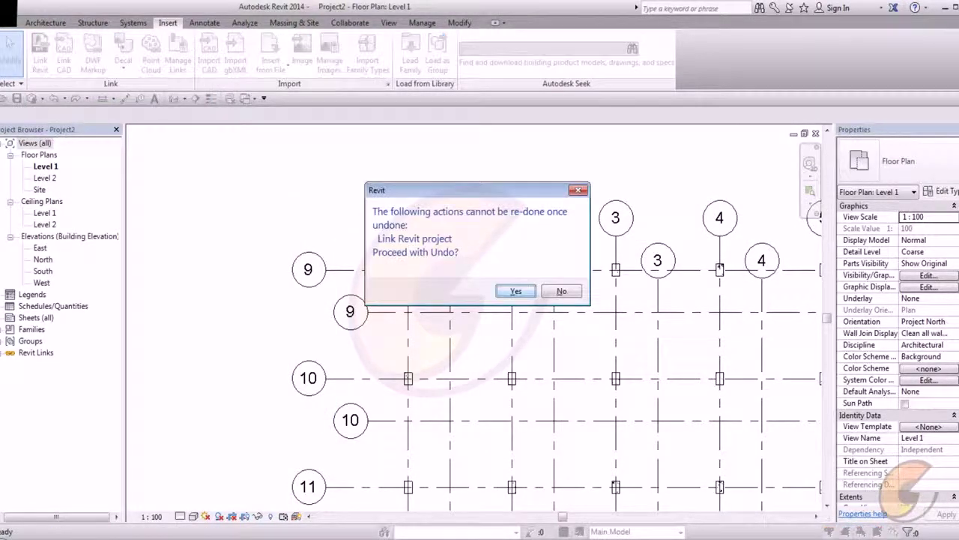
click(572, 292)
middle_drag(511, 328, 528, 332)
Link the Structure model with Auto - Origin to Origin positioning and check its columns against the grids
click(40, 54)
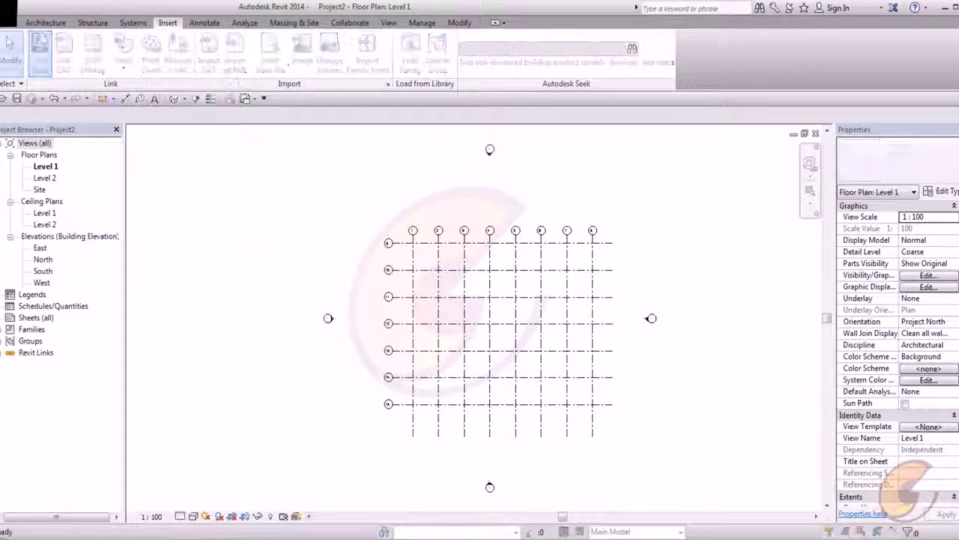
click(494, 402)
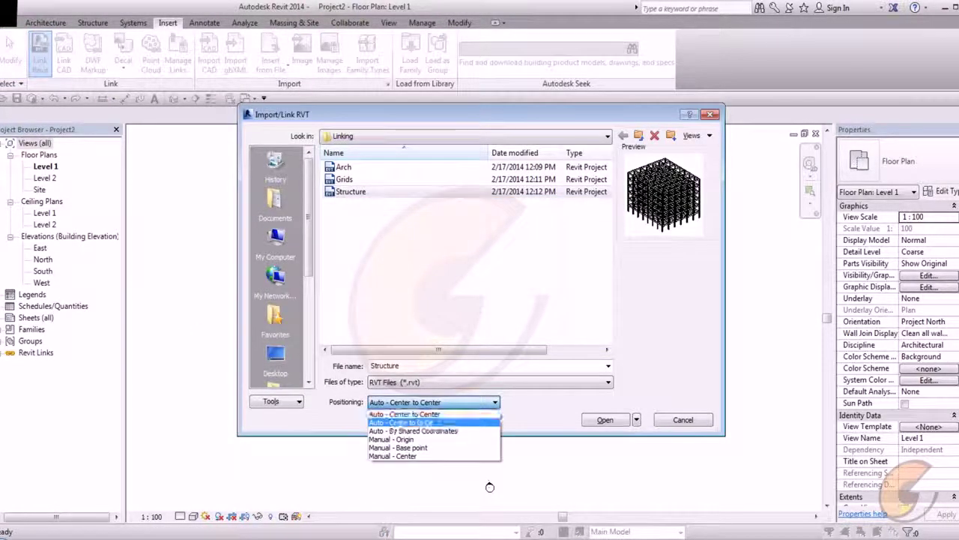
click(420, 423)
click(606, 420)
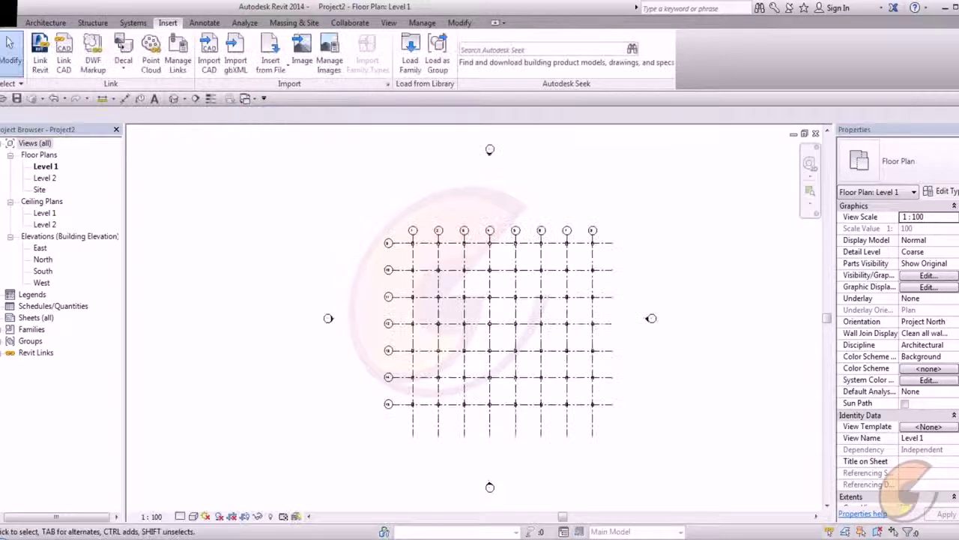
scroll(490, 242, up, 3)
middle_drag(628, 303, 535, 290)
scroll(535, 291, down, 1)
middle_drag(551, 402, 552, 347)
scroll(553, 346, down, 1)
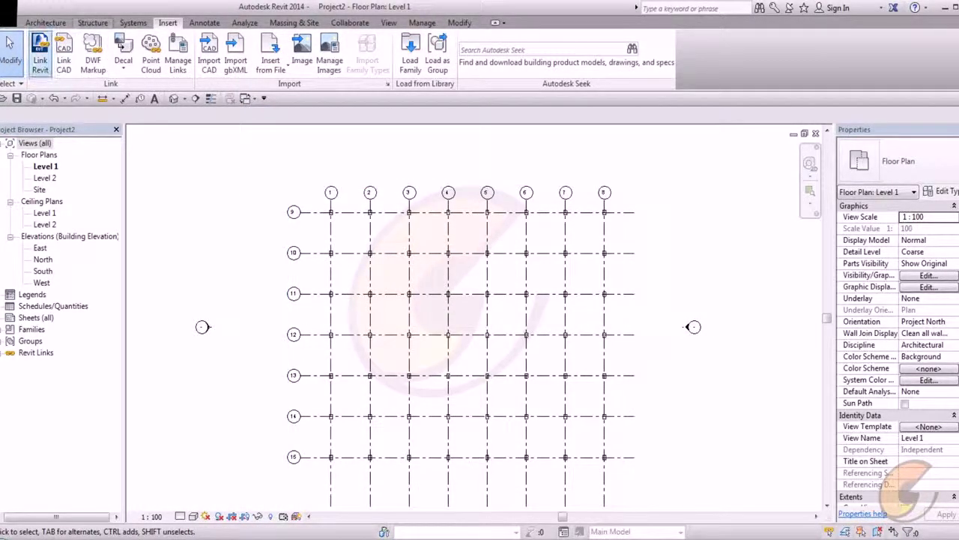
Link the Arch model into the project with Auto - Origin to Origin positioning
click(40, 53)
click(344, 167)
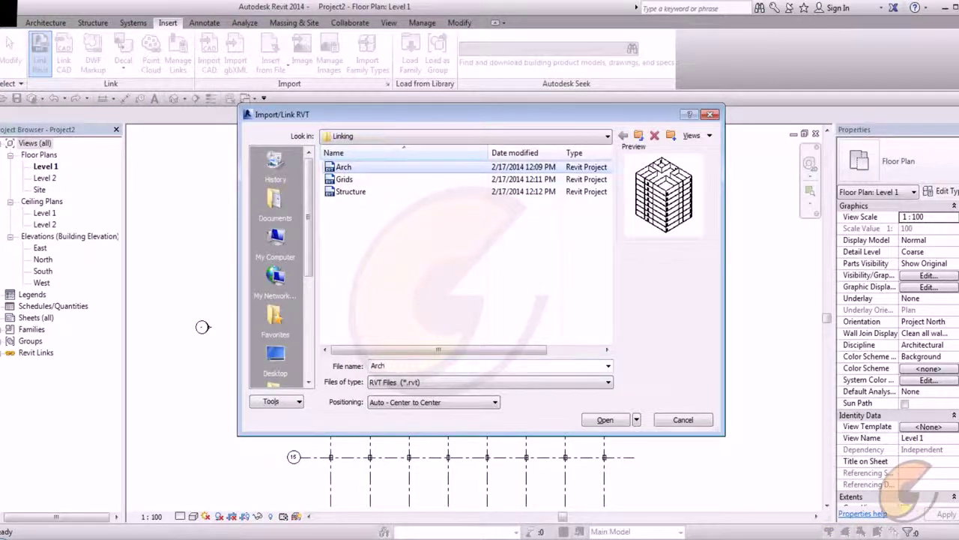
click(433, 403)
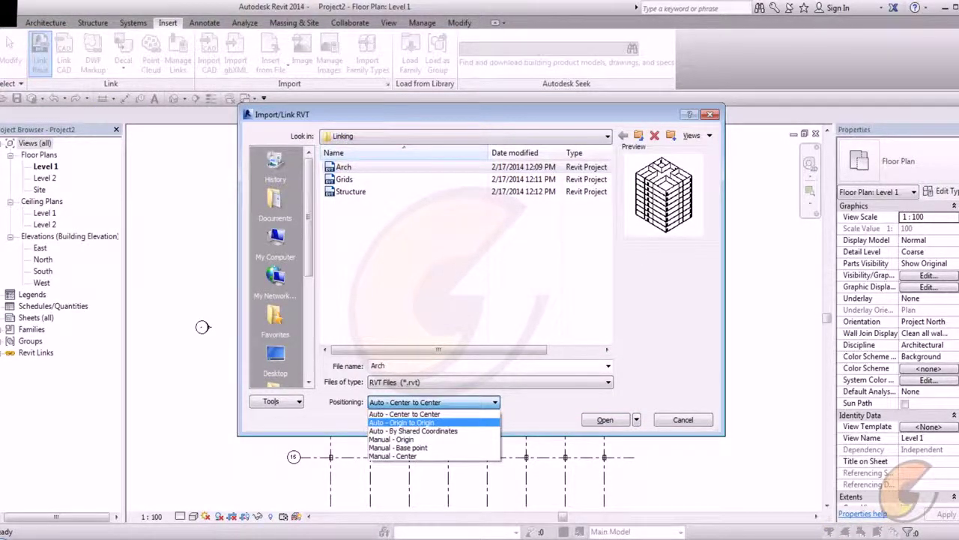
click(401, 422)
click(605, 420)
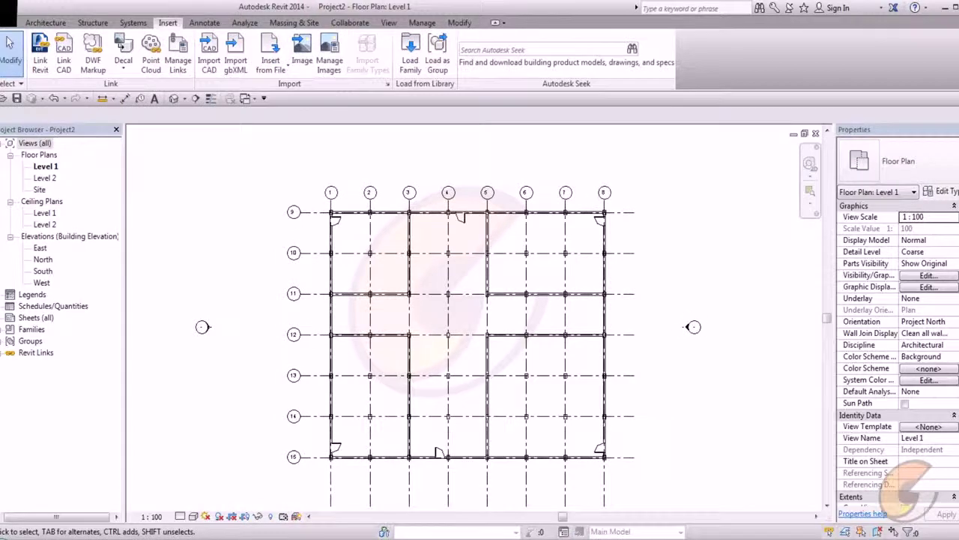
Check the linked models in 3D, and examine the Arch walls against the grids and columns on the Level 1 plan
click(174, 98)
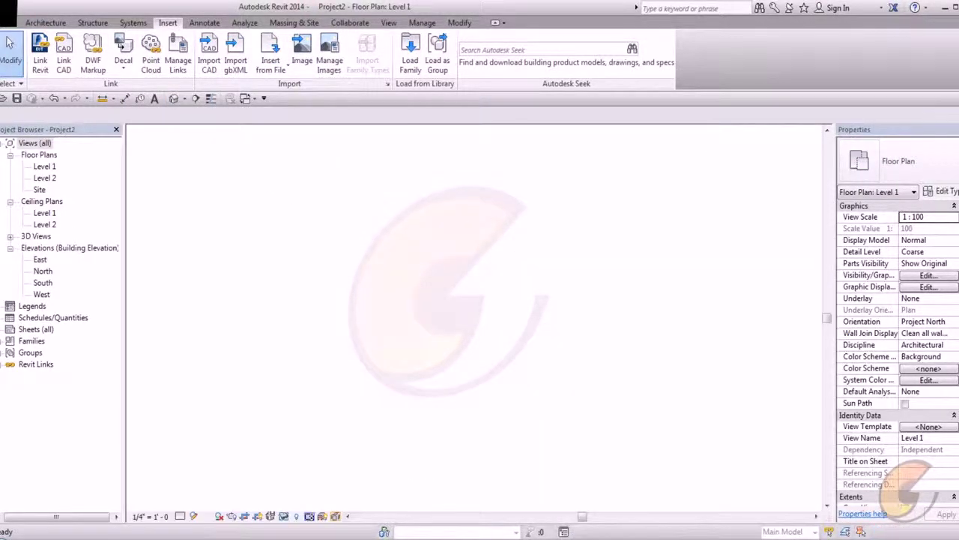
scroll(641, 294, down, 1)
shift+middle_drag(640, 293, 731, 272)
shift+middle_drag(678, 306, 588, 346)
double_click(45, 166)
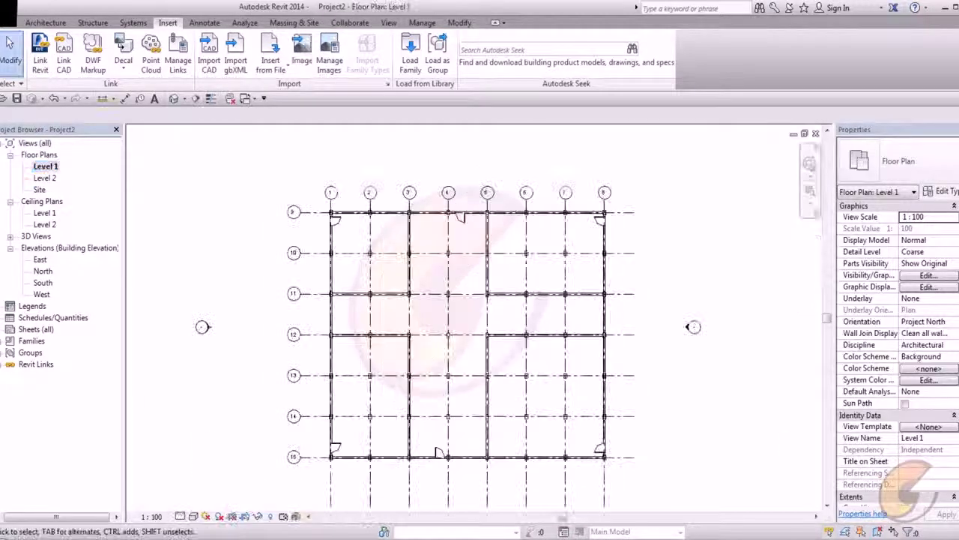
scroll(545, 308, up, 2)
scroll(323, 167, up, 3)
middle_drag(322, 167, 564, 297)
scroll(564, 298, up, 1)
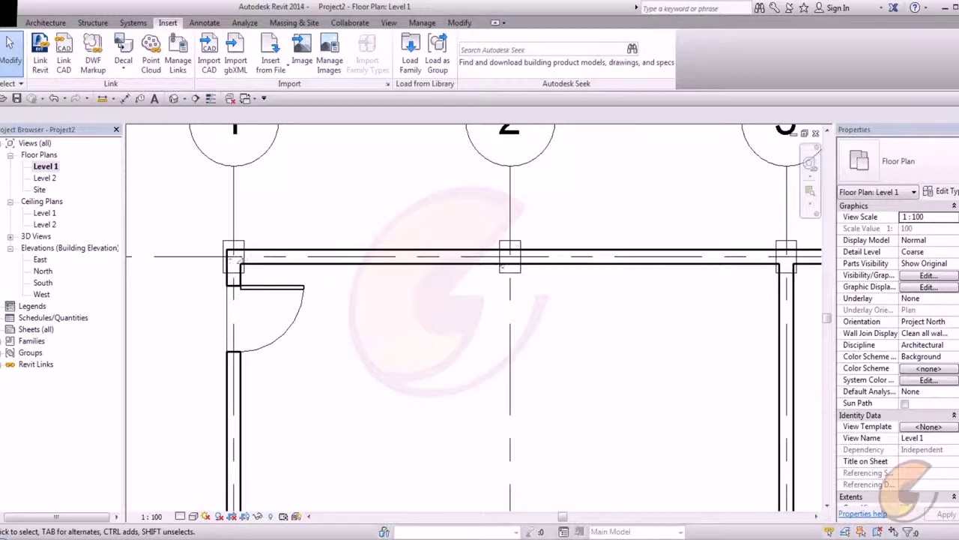
scroll(234, 327, up, 2)
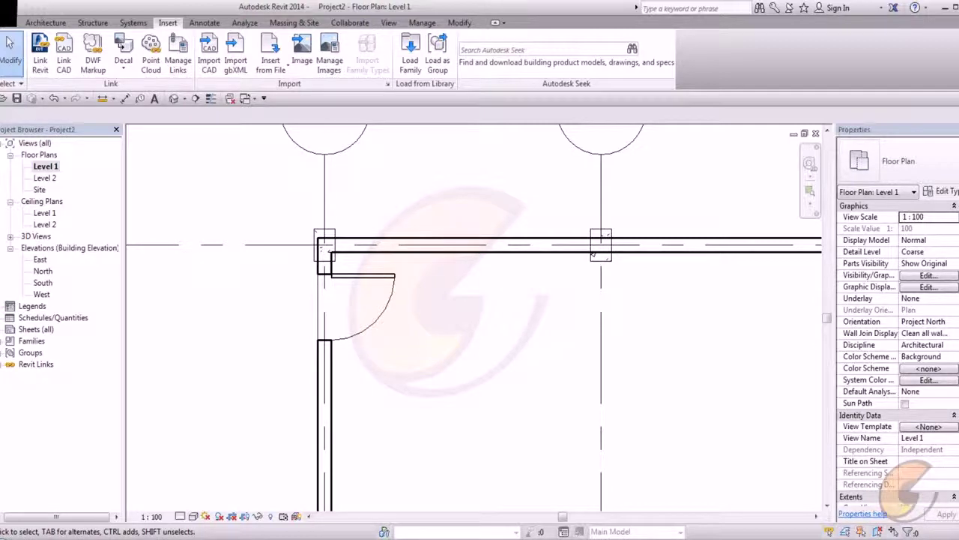
scroll(495, 314, down, 8)
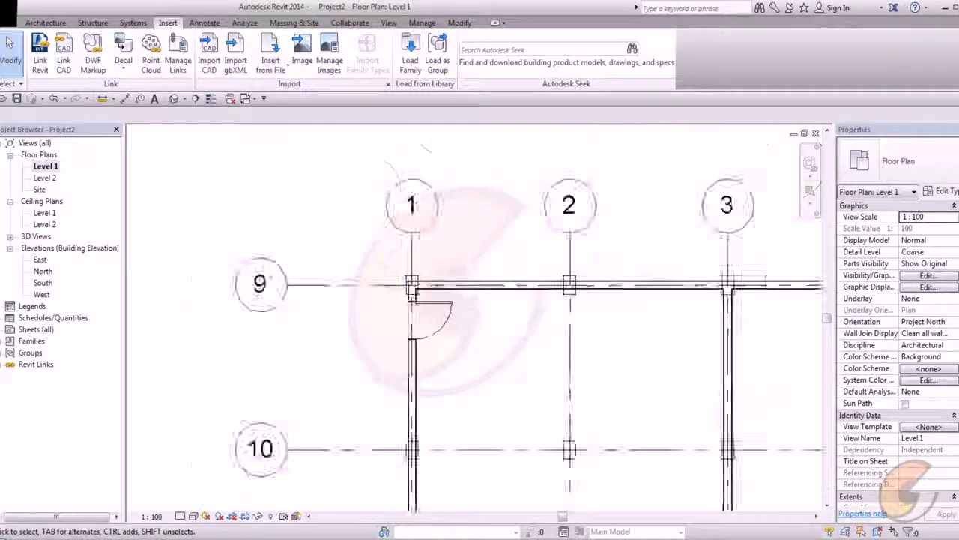
scroll(449, 315, down, 4)
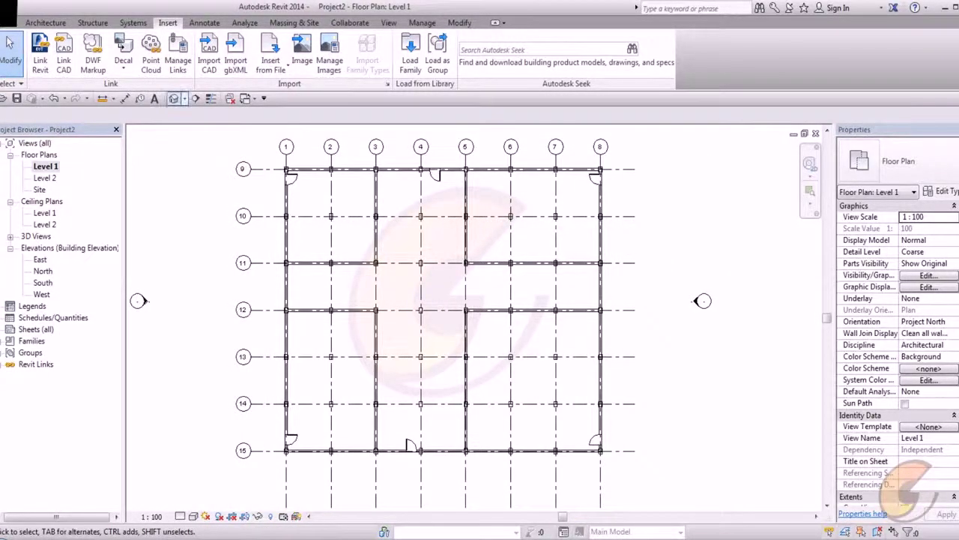
Examine in 3D how the Arch storeys compare with the structural frame, highlighting the linked Arch model
click(174, 98)
scroll(517, 294, down, 2)
shift+middle_drag(517, 293, 600, 398)
scroll(552, 324, up, 4)
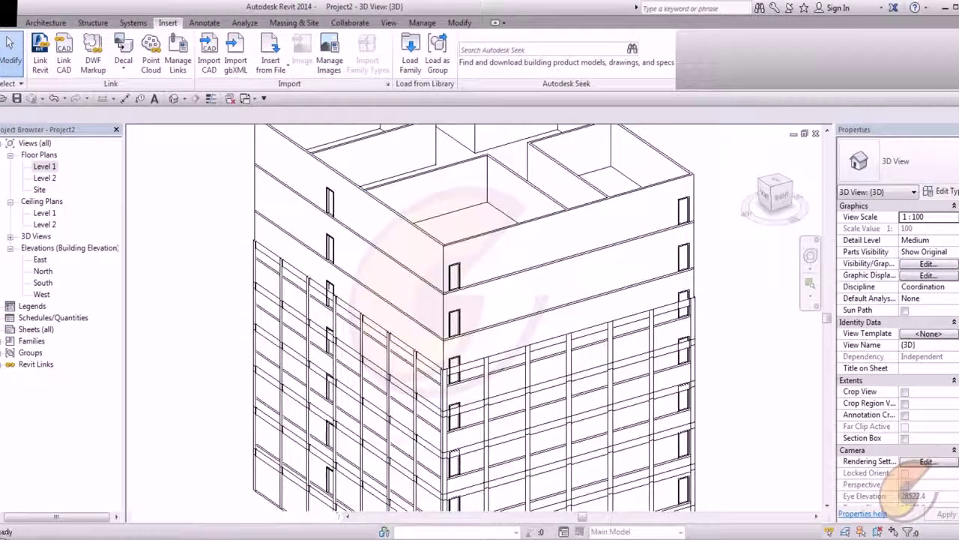
double_click(45, 166)
click(174, 98)
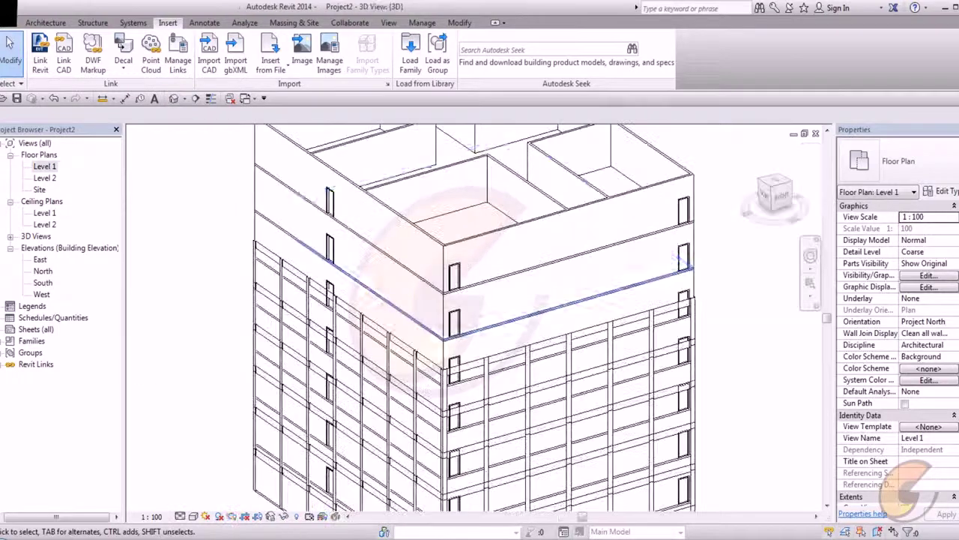
scroll(513, 300, down, 2)
scroll(499, 300, up, 3)
key(ctrl+Tab)
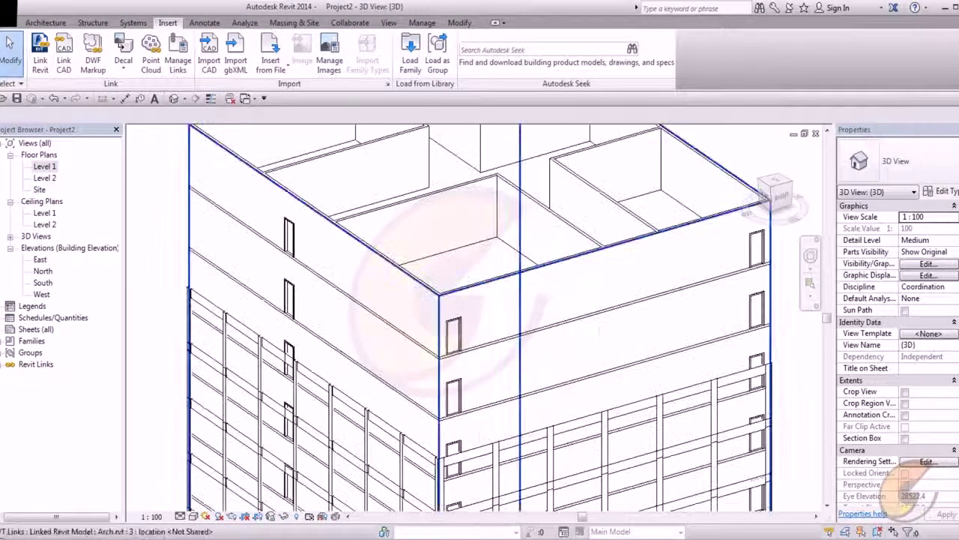
key(ctrl+Tab)
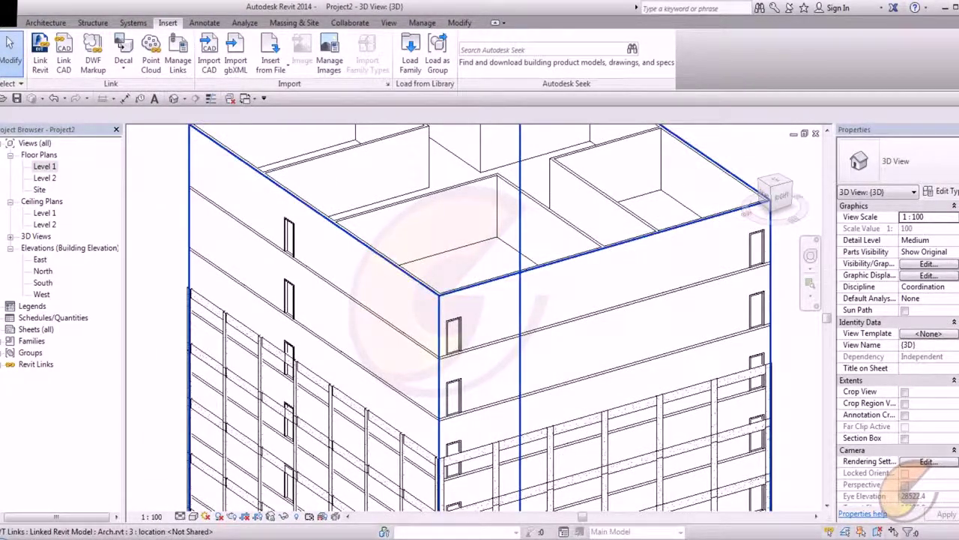
scroll(479, 375, down, 2)
middle_drag(479, 375, 465, 282)
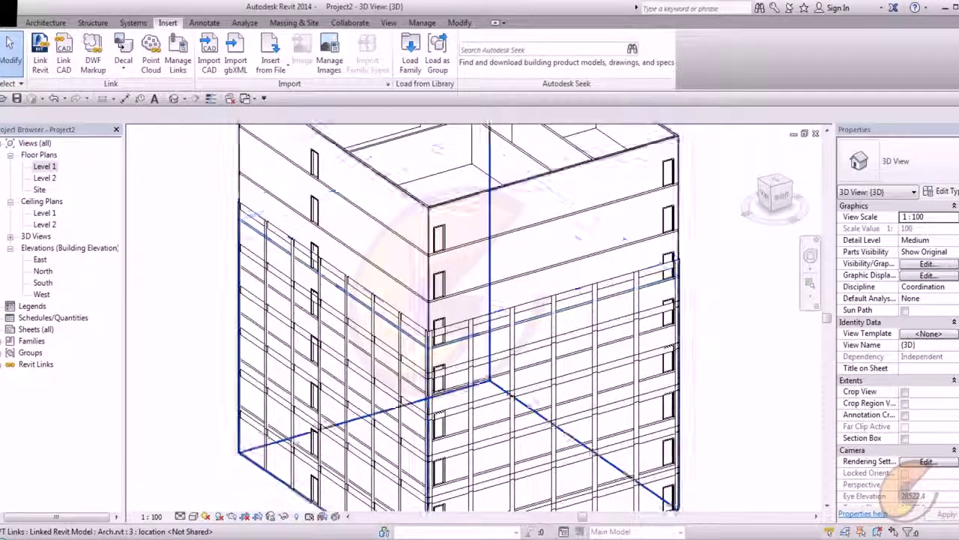
scroll(480, 337, down, 1)
middle_drag(479, 337, 507, 391)
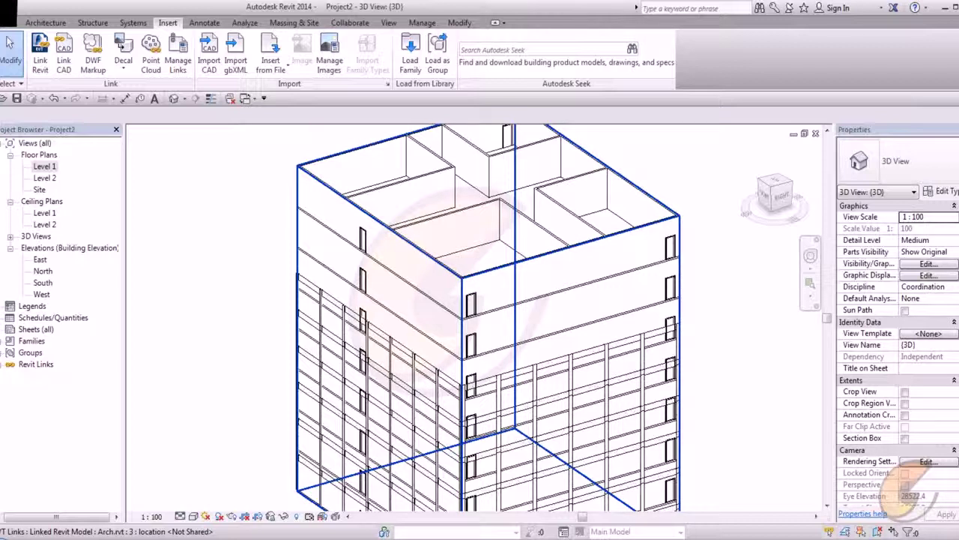
click(524, 301)
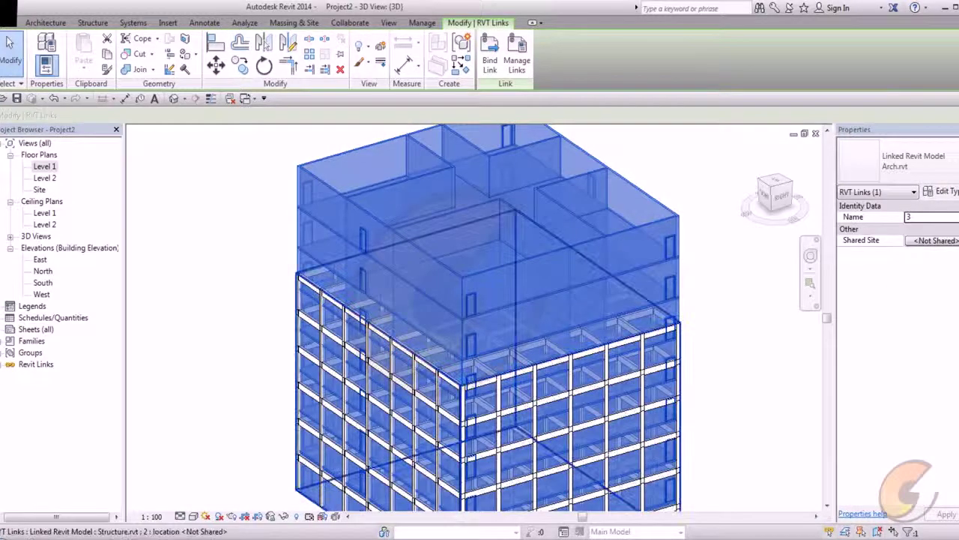
key(Escape)
click(8, 9)
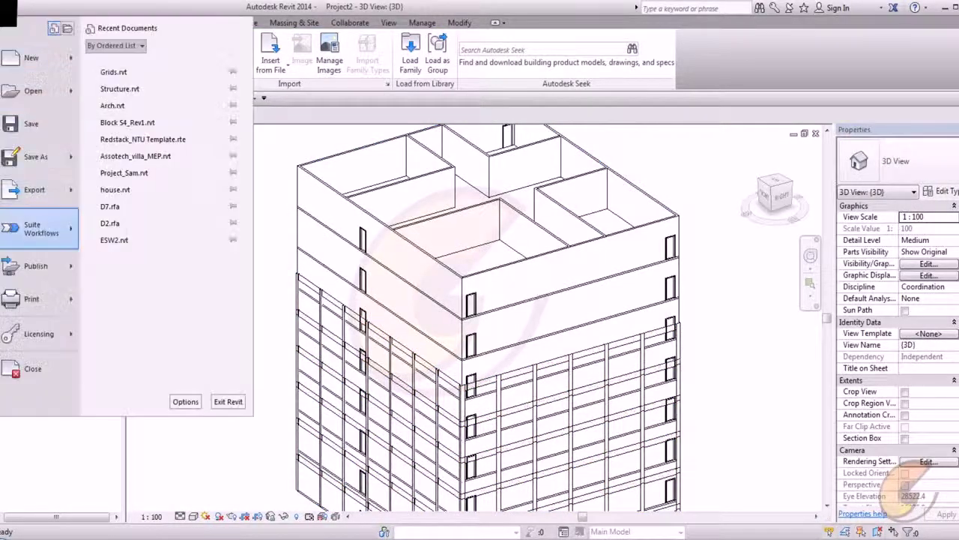
click(33, 90)
click(337, 159)
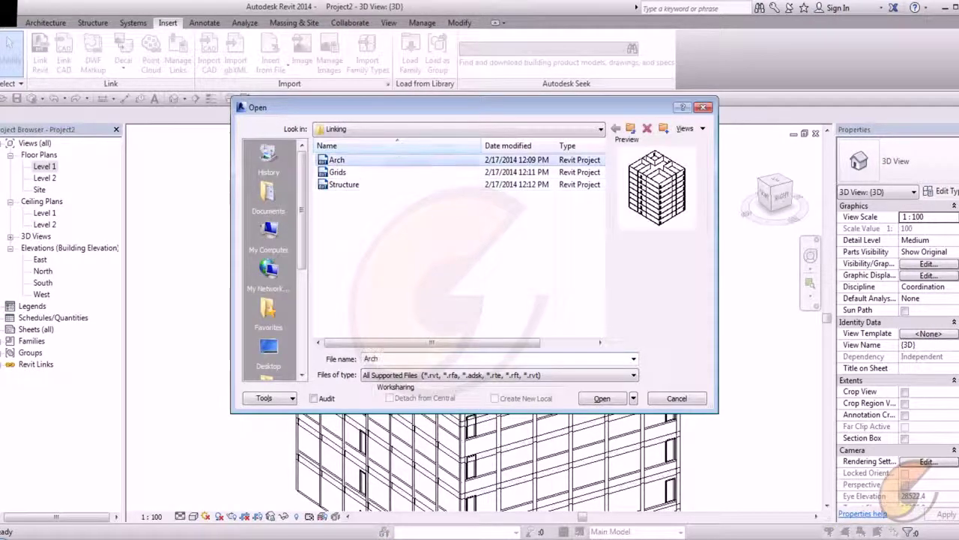
click(602, 398)
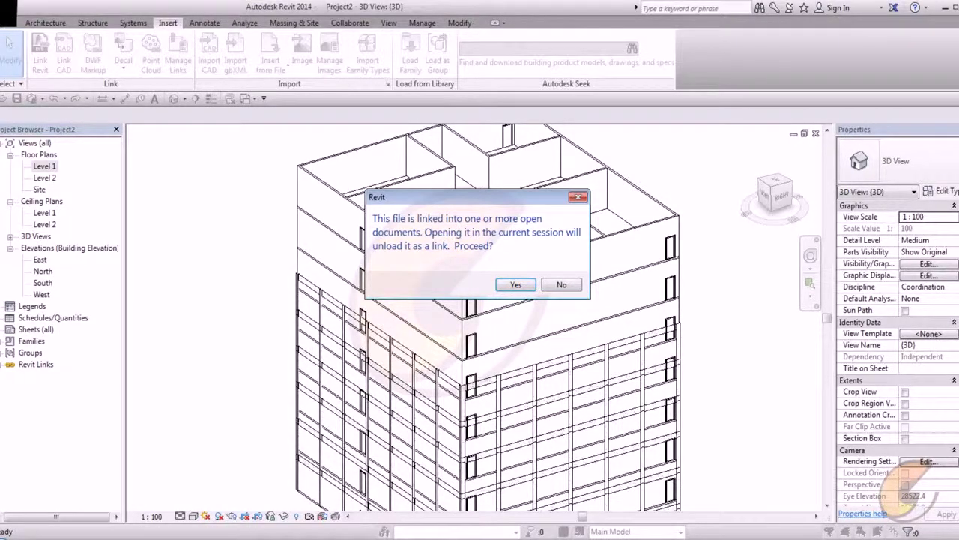
key(Return)
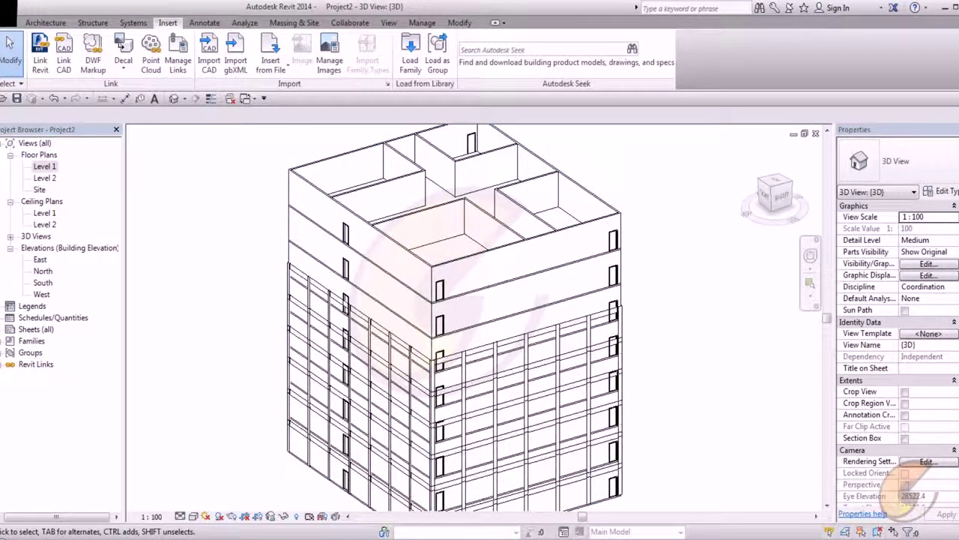
Open the Arch project file for editing, accepting that it is unloaded as a link
click(11, 7)
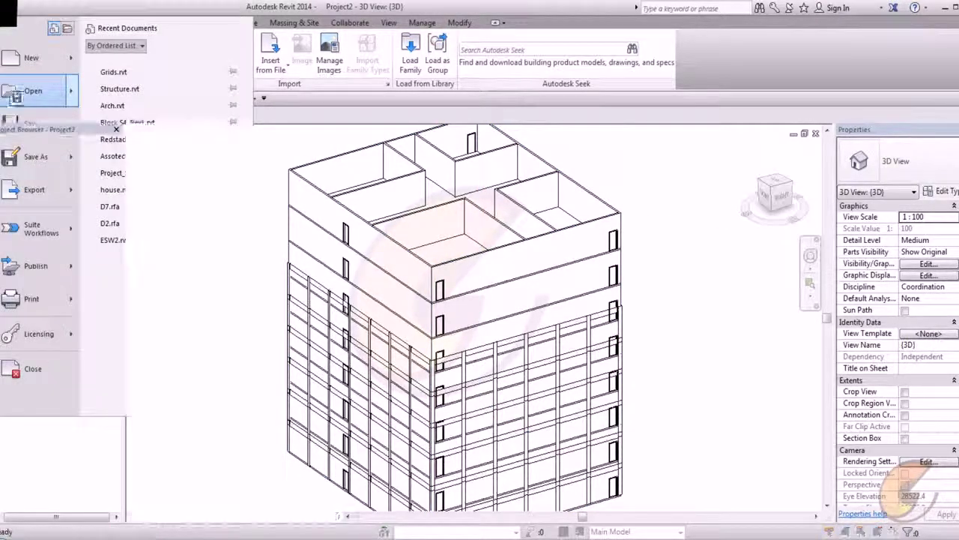
click(32, 92)
click(337, 160)
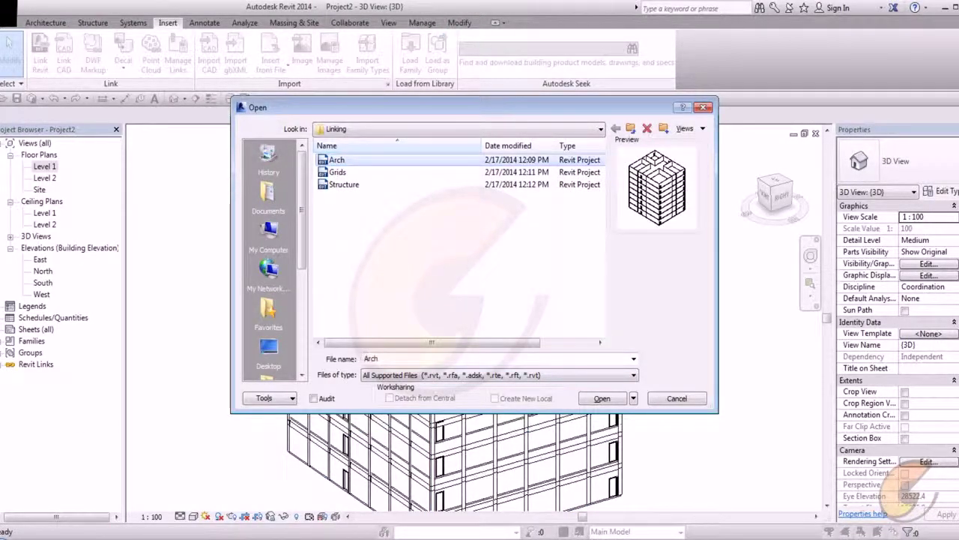
click(602, 397)
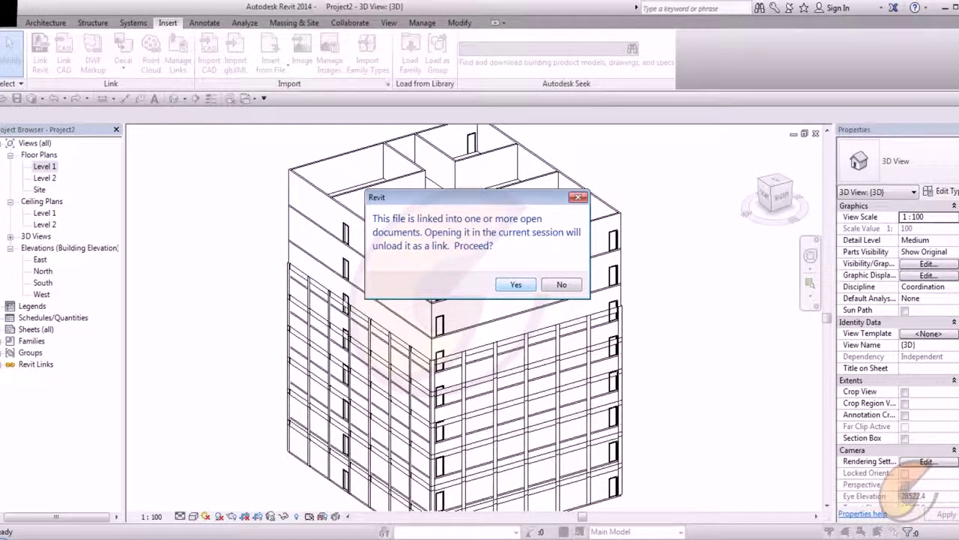
key(Return)
key(Return)
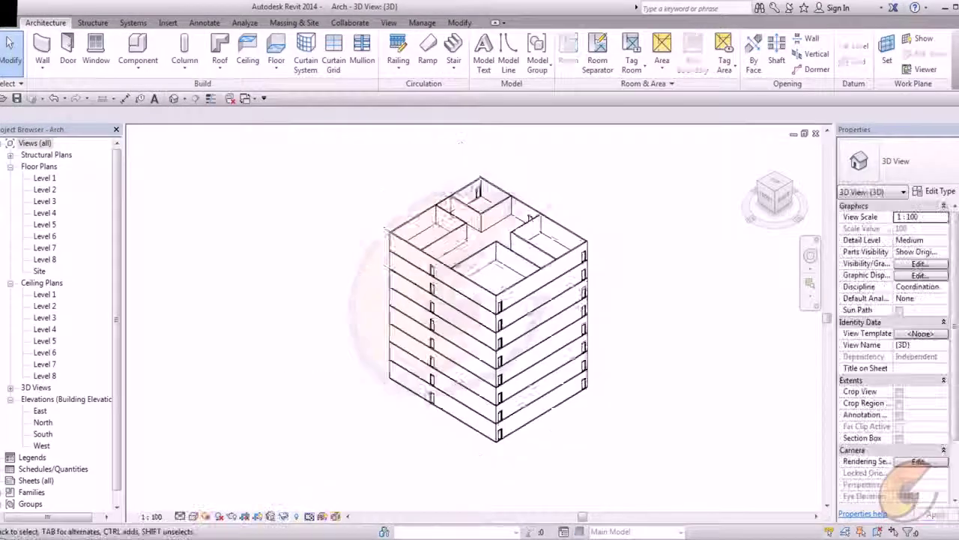
Delete the top two storeys of the Arch building in the 3D view and save the file
scroll(540, 277, down, 1)
middle_drag(540, 278, 561, 238)
drag(572, 203, 440, 314)
key(Delete)
shift+middle_drag(441, 313, 398, 338)
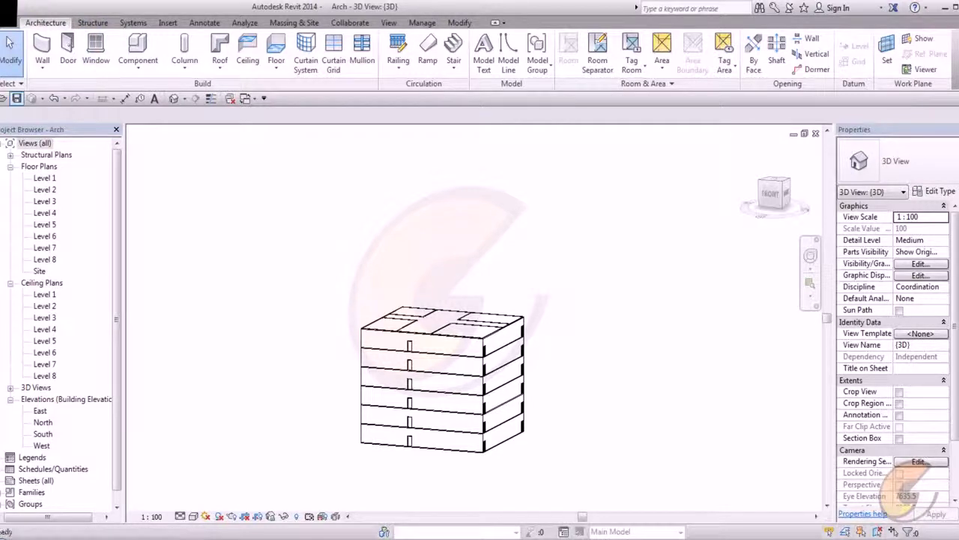
middle_drag(442, 345, 414, 326)
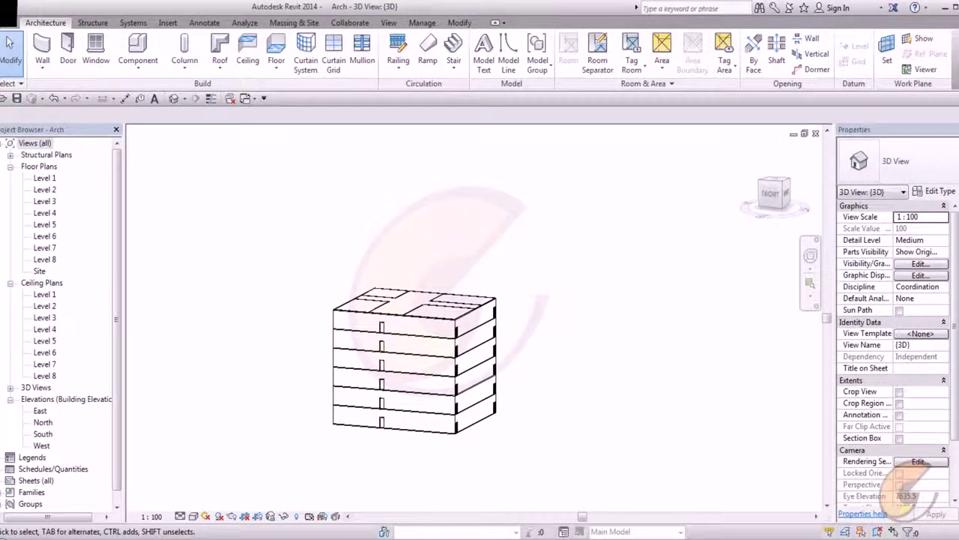
Close the Arch file, and close Project2 without saving
click(816, 133)
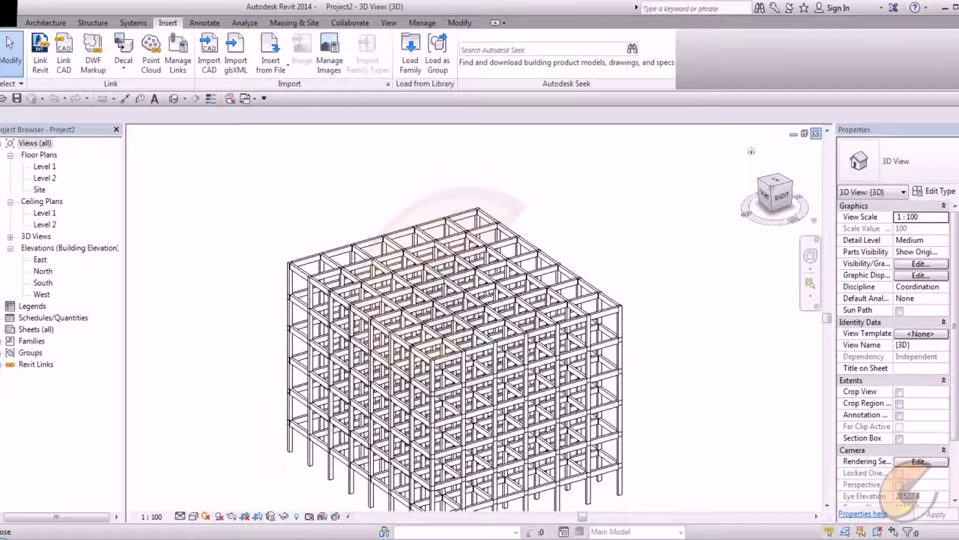
click(815, 134)
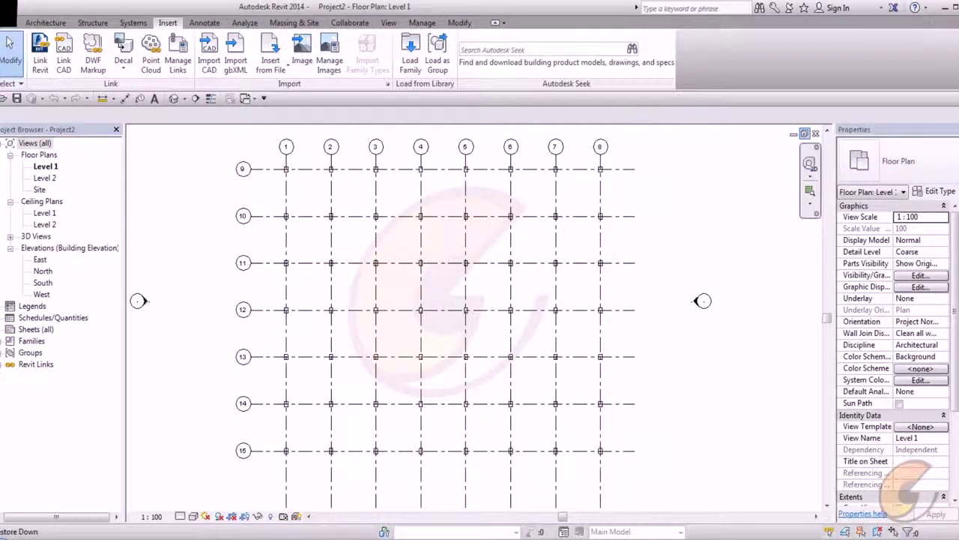
click(816, 133)
click(515, 271)
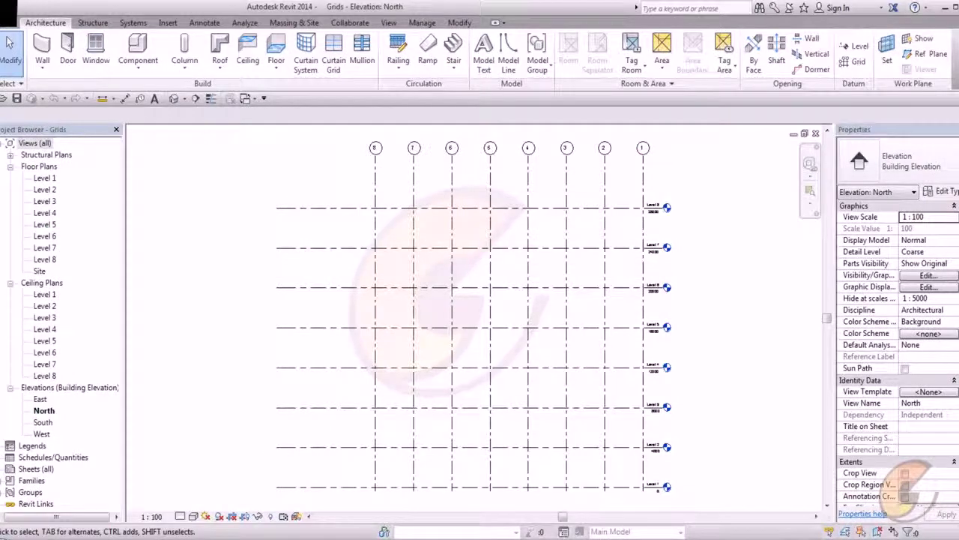
Link the Structure model into the Grids file on the Level 1 floor plan with Auto - Origin to Origin positioning
double_click(44, 177)
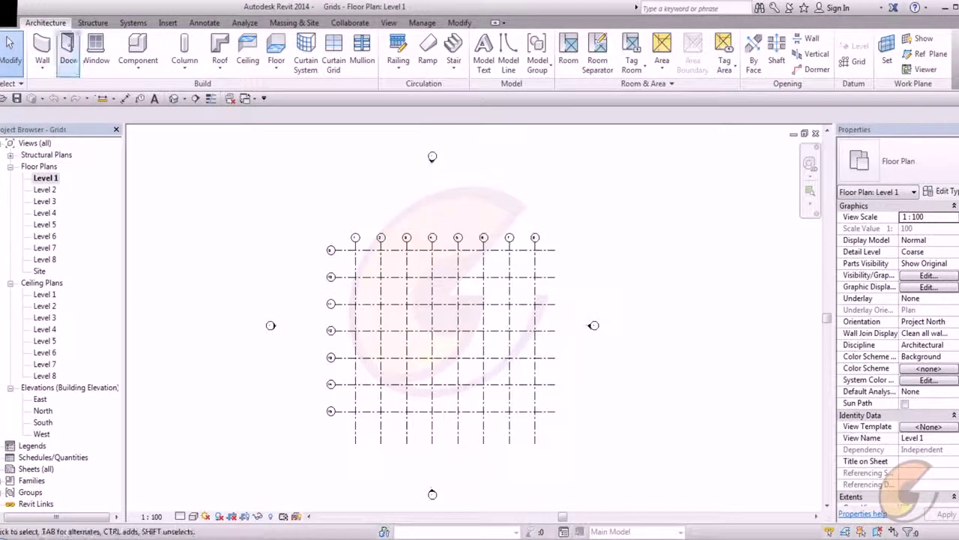
click(168, 22)
click(40, 52)
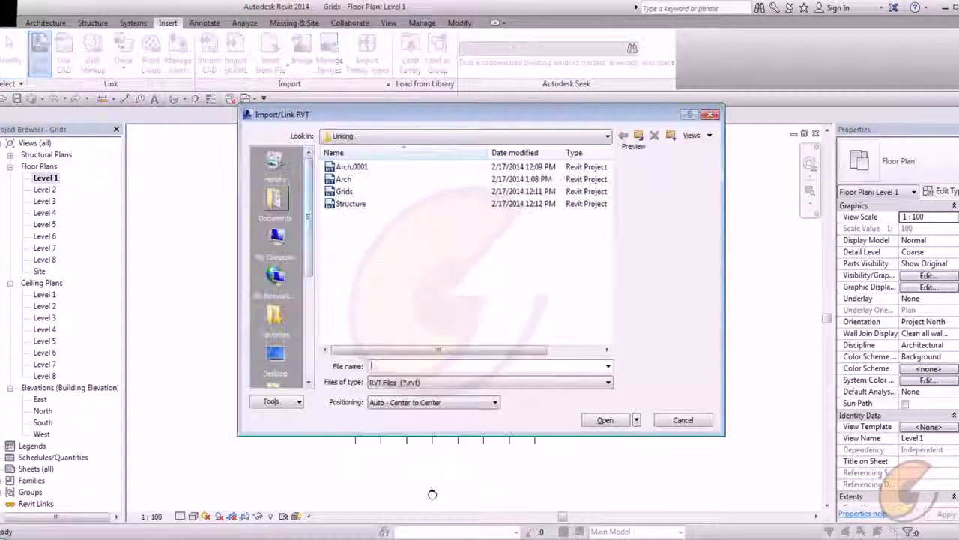
click(345, 179)
click(351, 203)
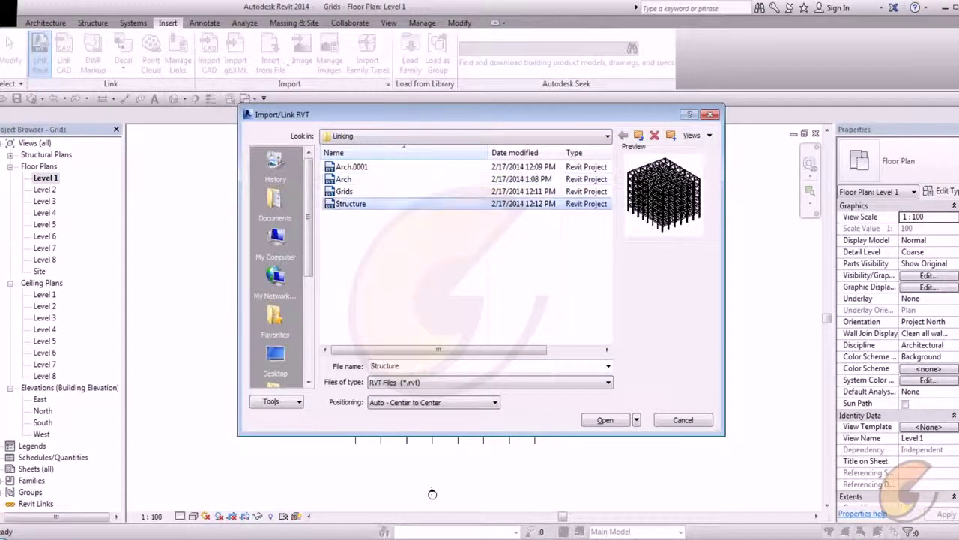
click(433, 403)
click(431, 423)
click(605, 419)
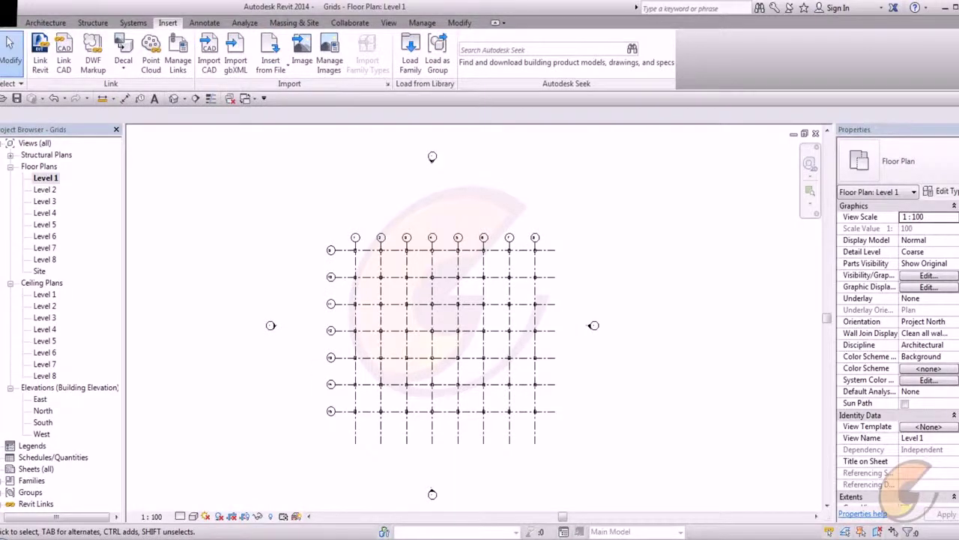
Link the edited Arch model into the Grids file with Auto - Origin to Origin positioning
click(39, 54)
click(344, 179)
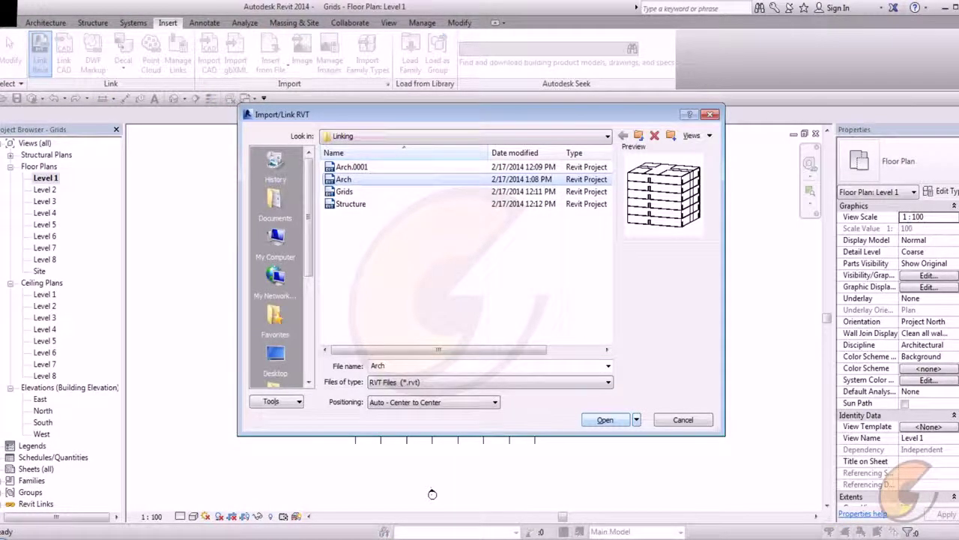
click(433, 402)
click(431, 422)
click(606, 419)
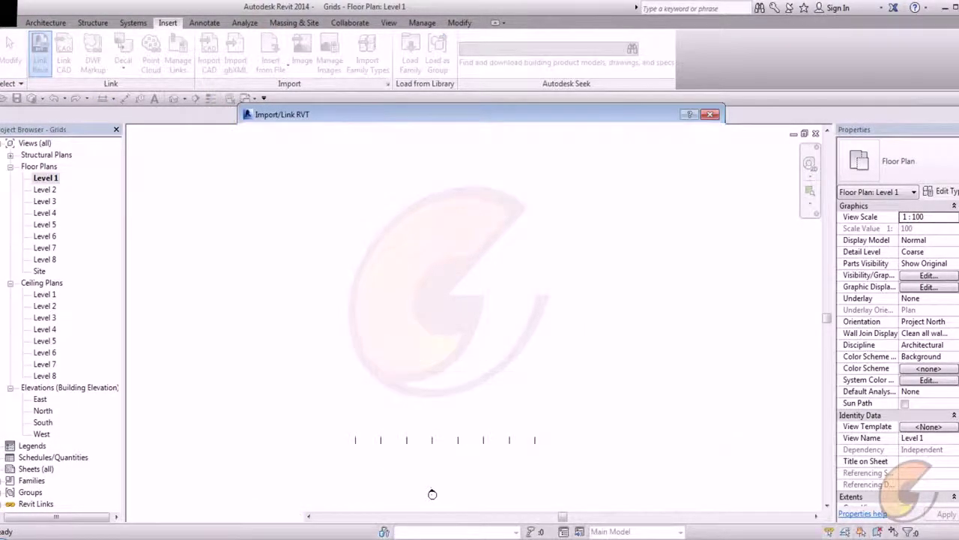
Inspect the linked Arch and Structure models on the Level 1 plan, and orbit around them in the default 3D view
scroll(333, 250, up, 5)
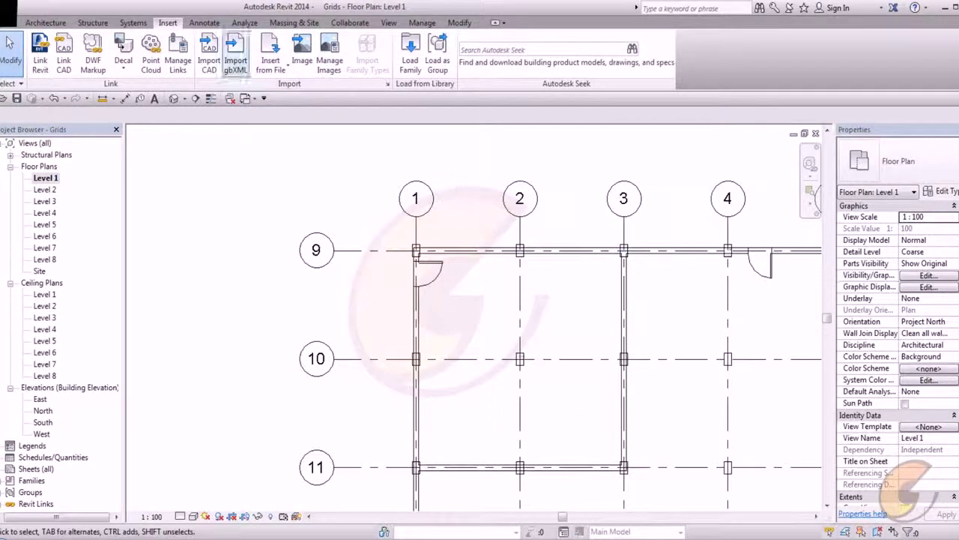
click(173, 99)
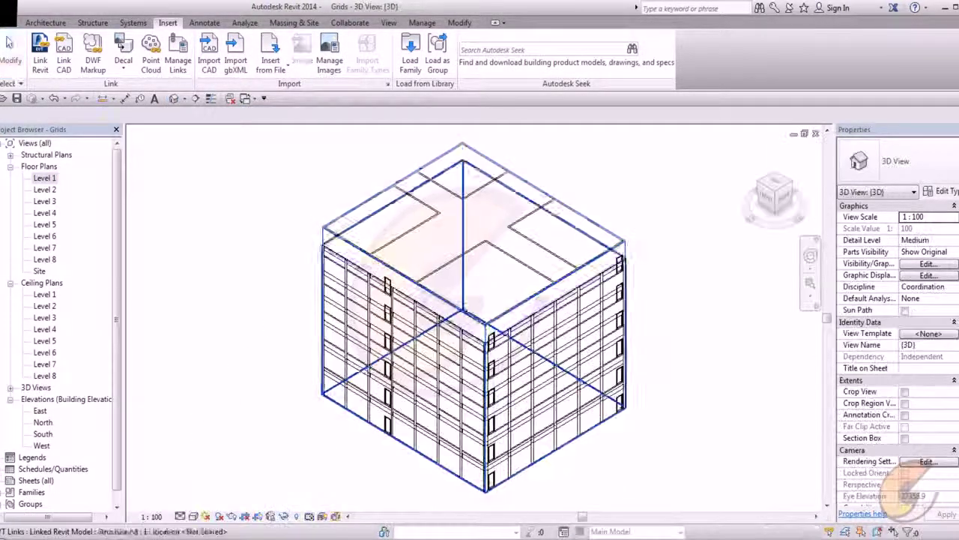
shift+middle_drag(634, 259, 683, 224)
scroll(637, 215, up, 3)
scroll(537, 239, down, 3)
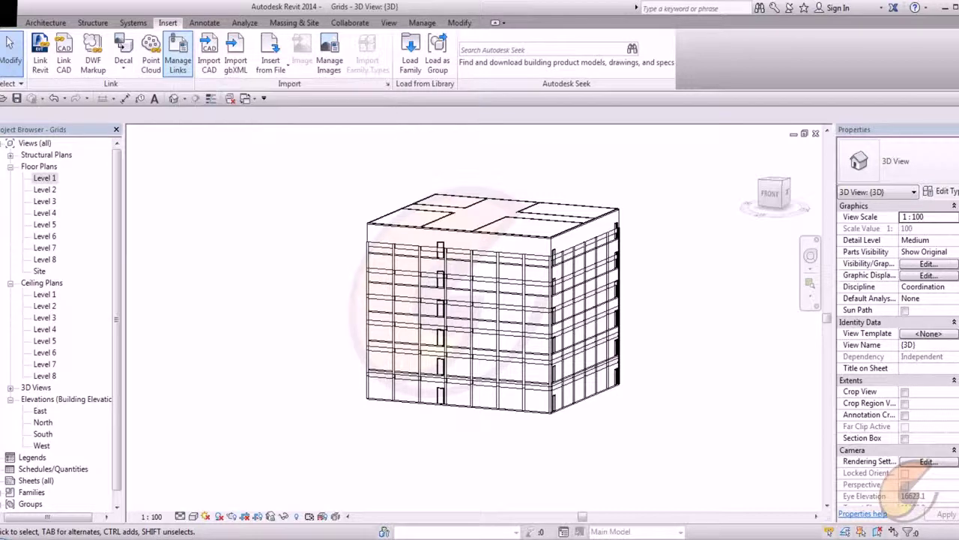
Unload the Structure.rvt link from the Grids file and view the remaining Arch model in 3D
click(178, 56)
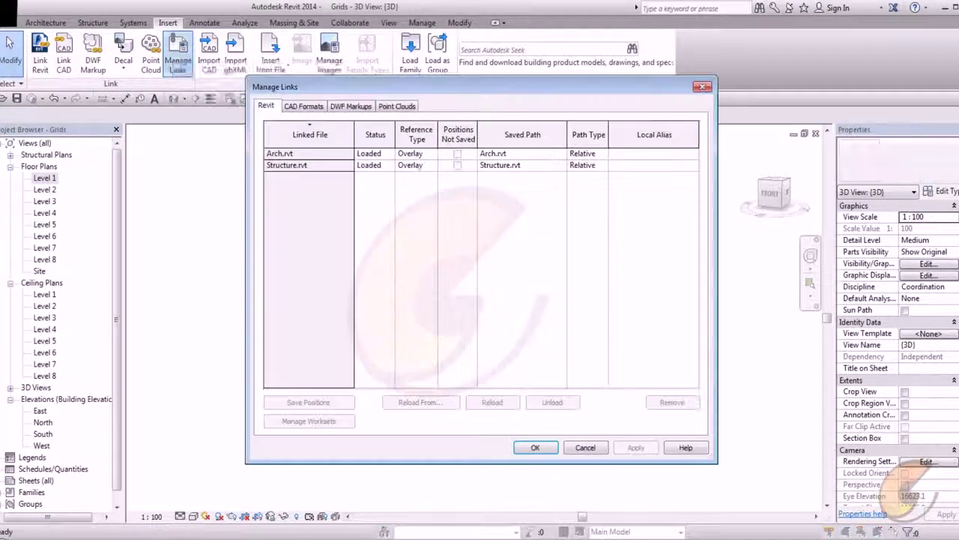
click(308, 165)
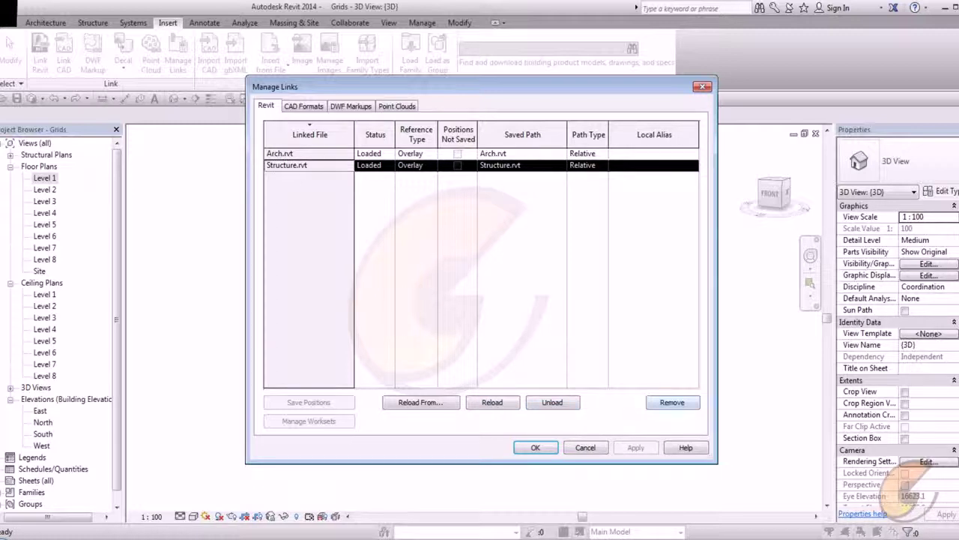
click(552, 402)
key(Return)
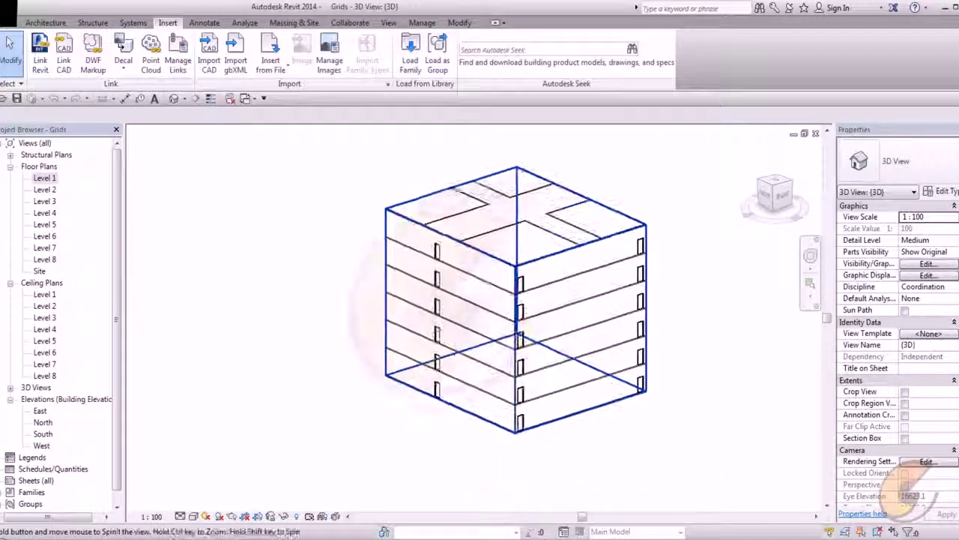
middle_drag(517, 331, 443, 358)
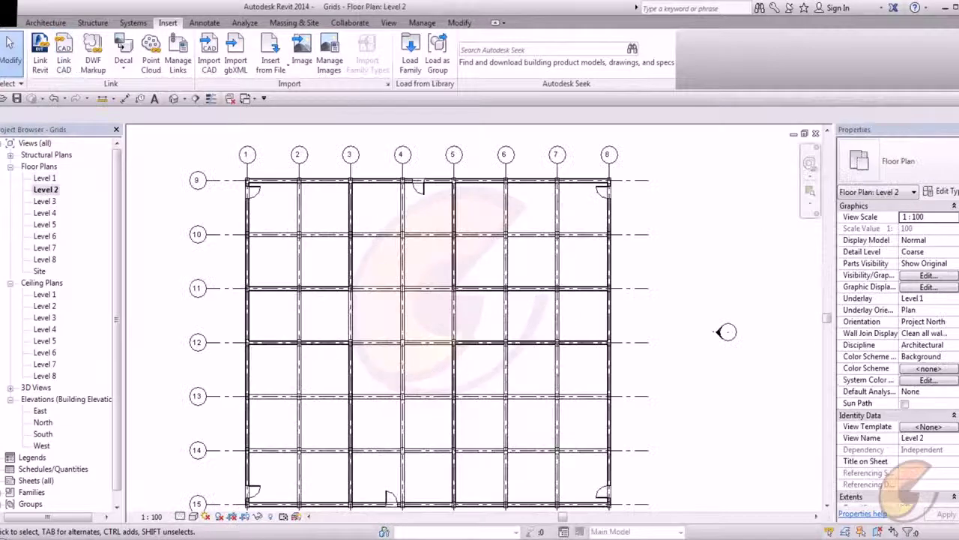
Examine the linked framing on the Level 2 floor plan and open the Structure file for editing
scroll(472, 315, up, 5)
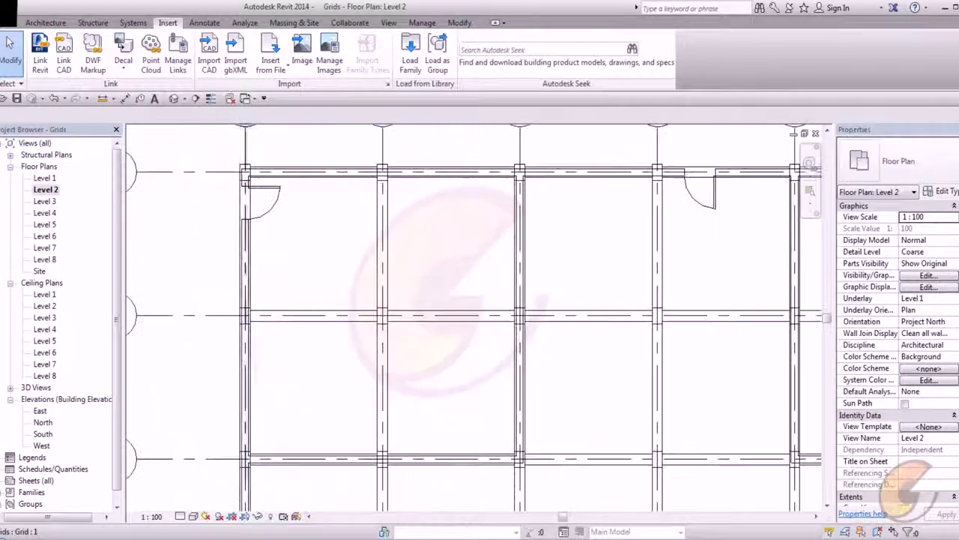
click(8, 7)
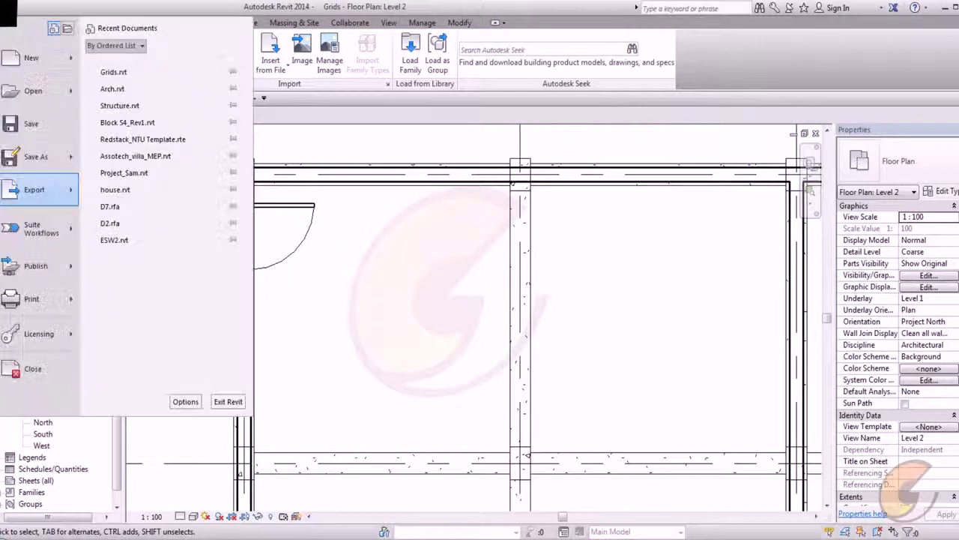
click(32, 88)
double_click(344, 196)
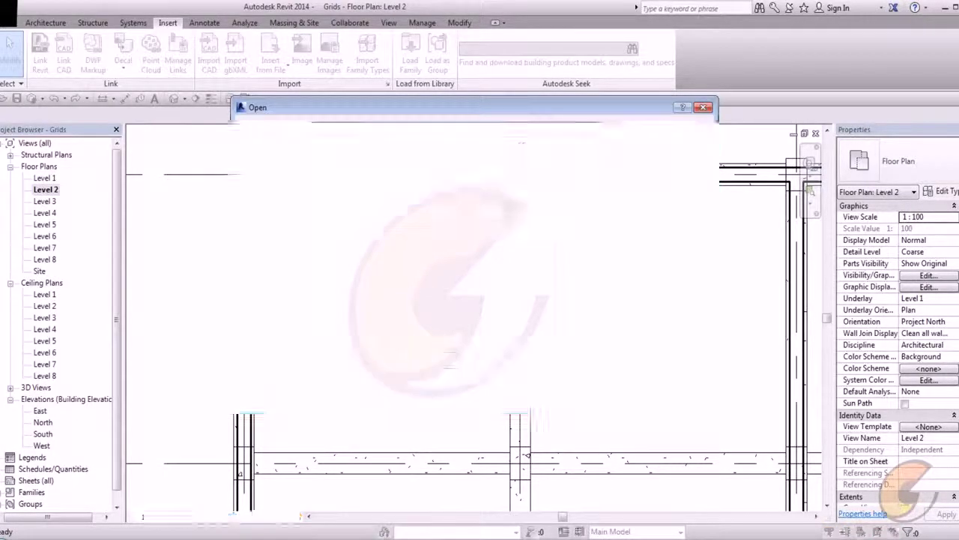
click(516, 283)
click(516, 291)
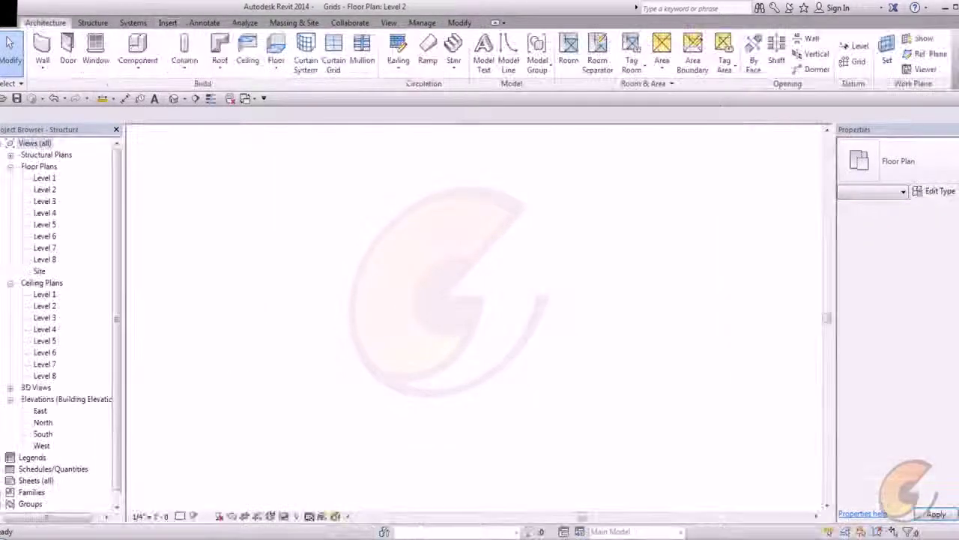
Delete four 300 x 600mm concrete beams, two on each of the upper levels near the structure's corner, in the 3D view
middle_drag(621, 294, 596, 333)
scroll(530, 262, up, 5)
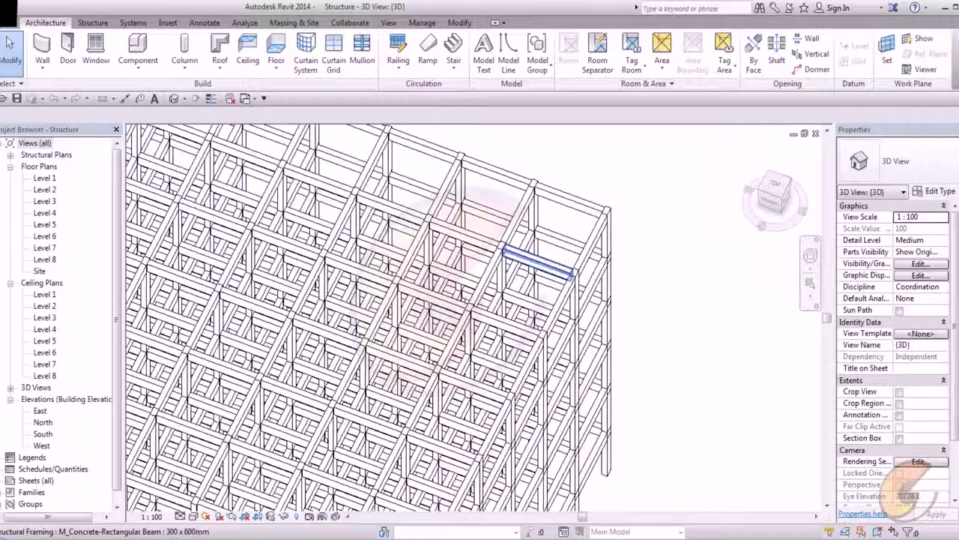
click(473, 236)
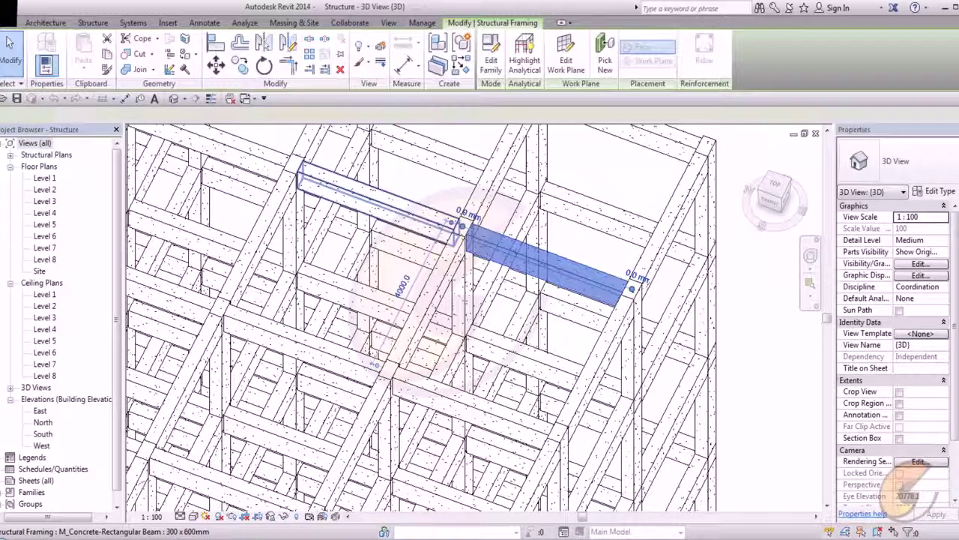
ctrl+click(441, 226)
ctrl+click(441, 329)
ctrl+click(507, 347)
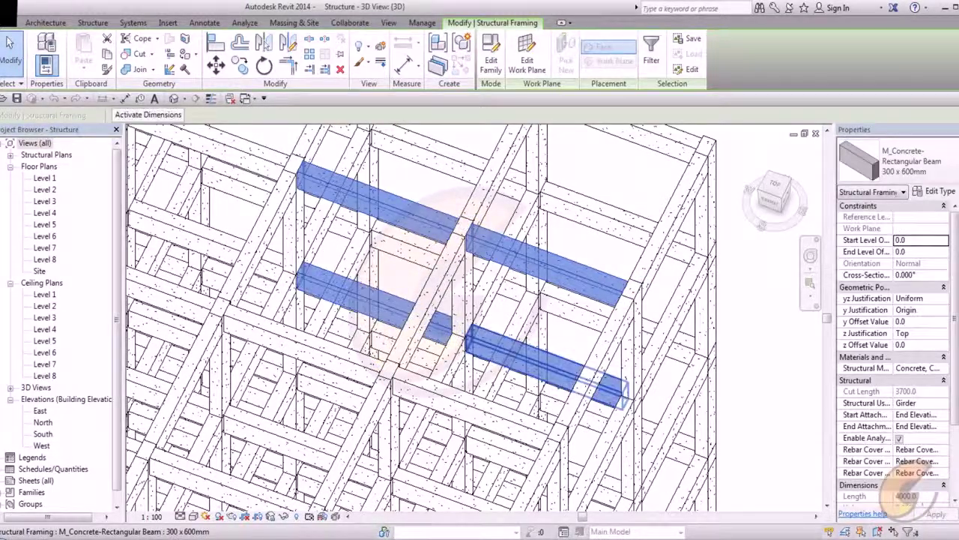
key(Delete)
Delete an outer top-level beam and the framing members around the top corner of the structure
scroll(500, 348, down, 3)
middle_drag(634, 199, 562, 322)
scroll(566, 303, up, 3)
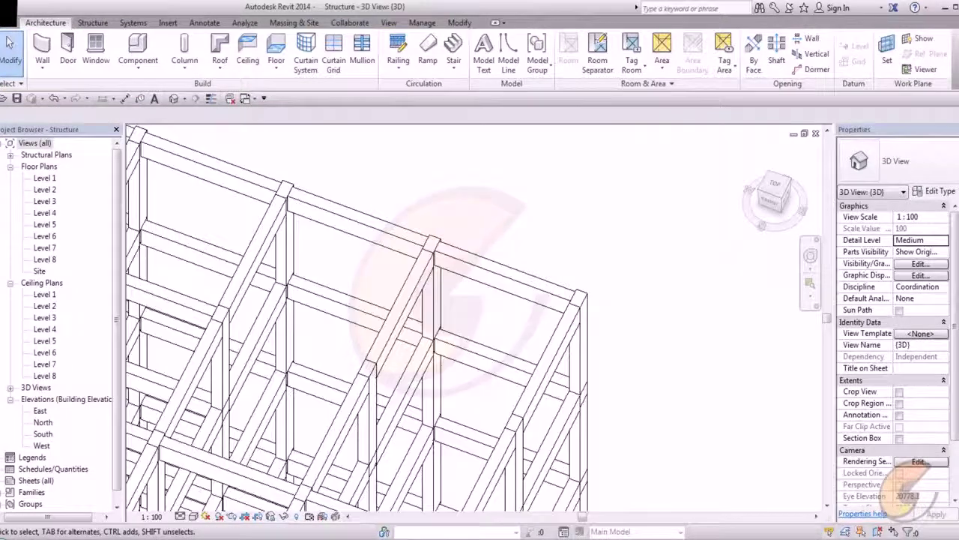
click(480, 279)
key(Delete)
drag(625, 223, 382, 343)
key(Delete)
middle_drag(375, 322, 444, 256)
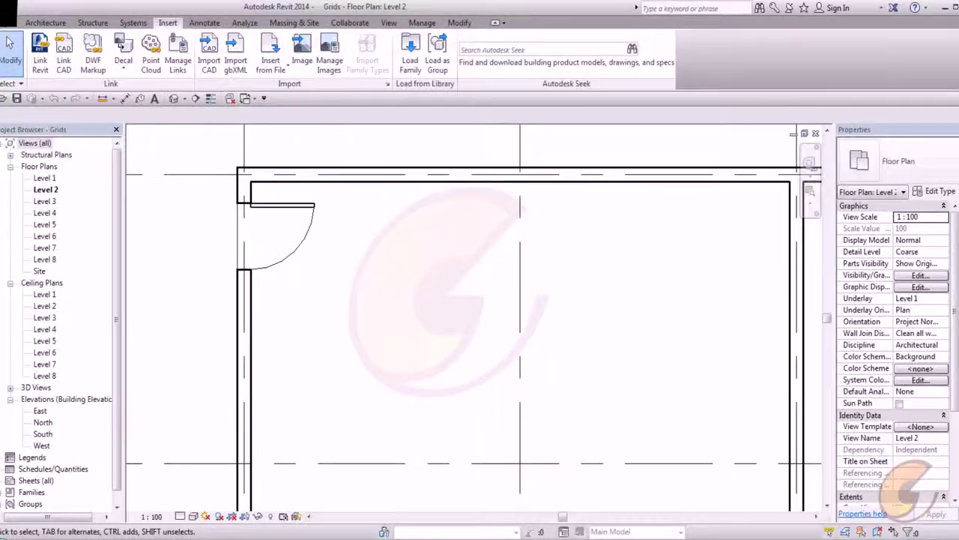
Check the Level 2 floor plan in the Grids file and try to reload the Structure.rvt link
scroll(618, 350, down, 3)
middle_drag(619, 350, 430, 244)
scroll(430, 244, down, 4)
middle_drag(552, 315, 460, 300)
scroll(459, 322, up, 1)
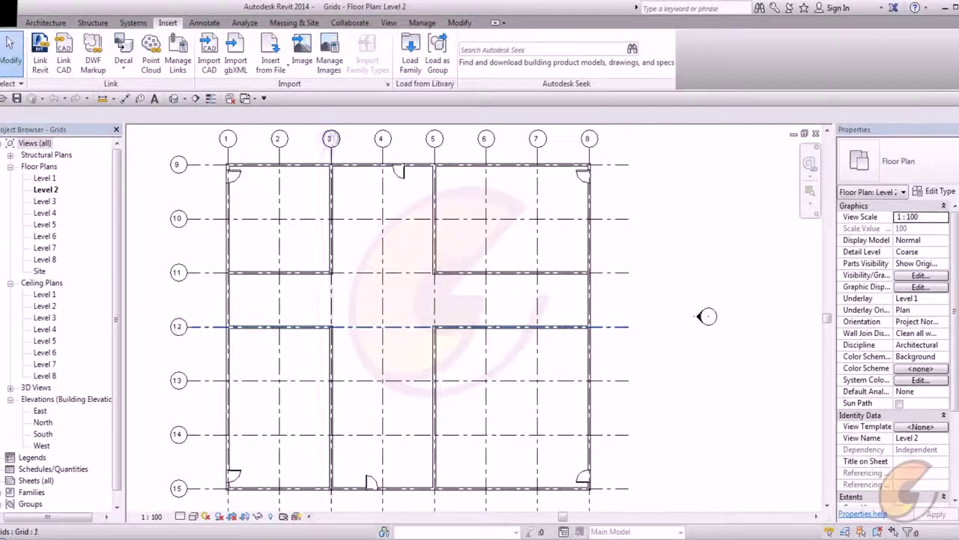
click(177, 58)
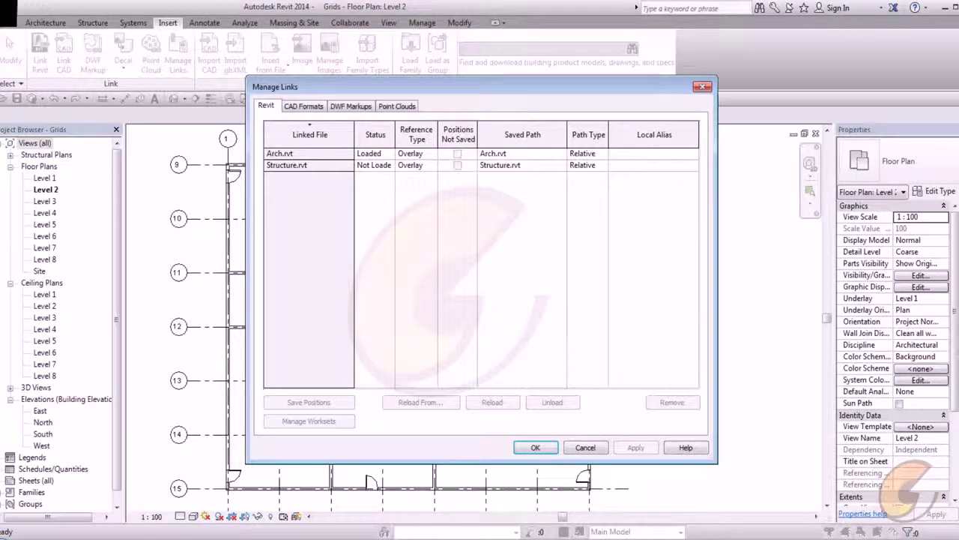
click(288, 165)
click(492, 402)
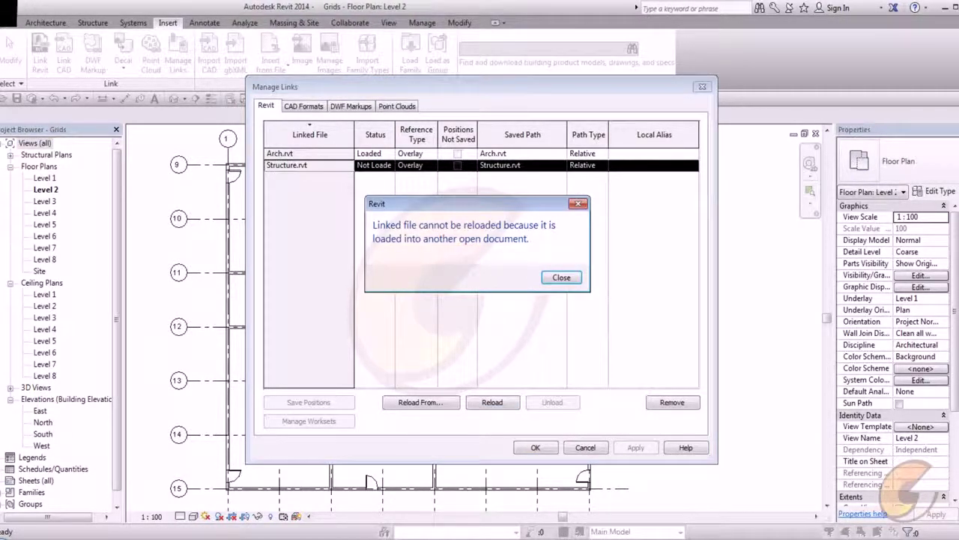
click(560, 277)
click(585, 448)
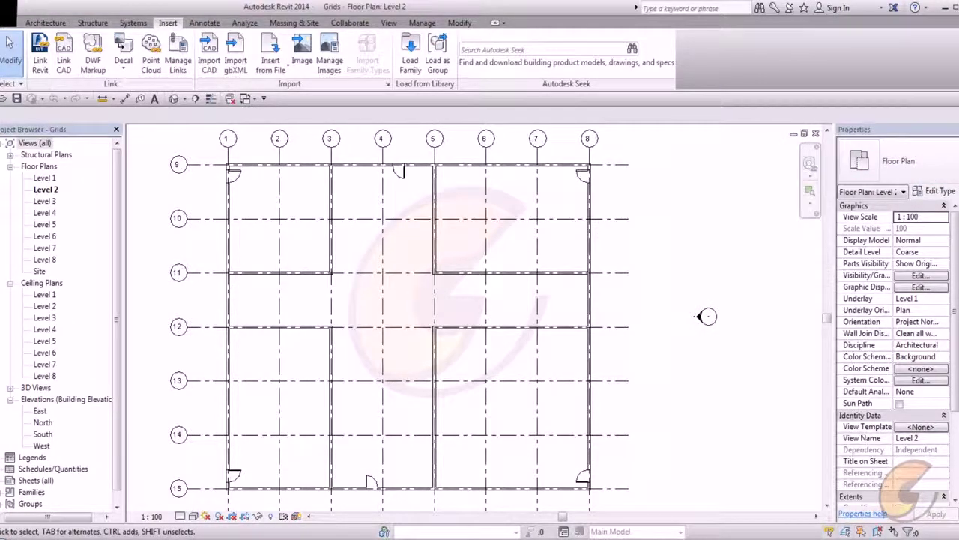
Try once more to reload the Structure.rvt link from the list of linked Revit files
click(177, 59)
click(309, 165)
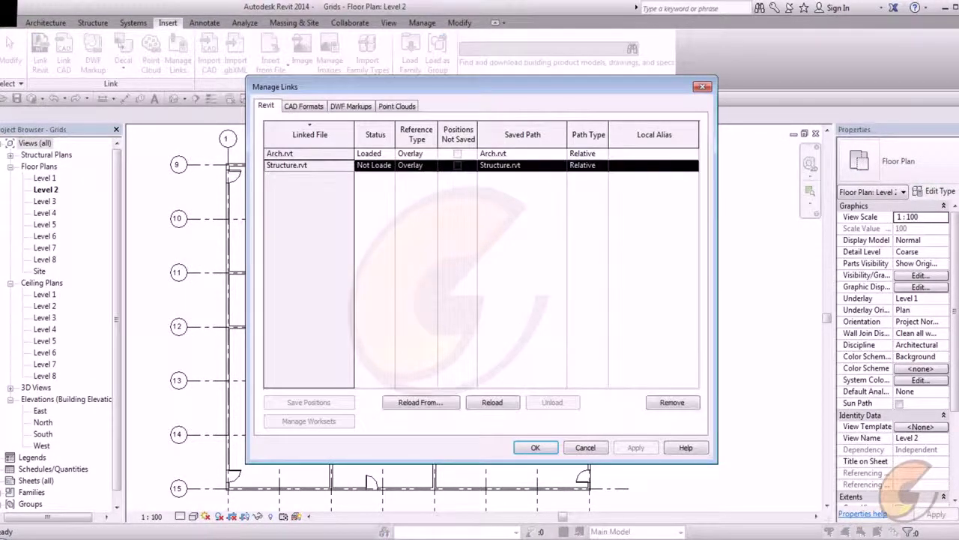
click(491, 401)
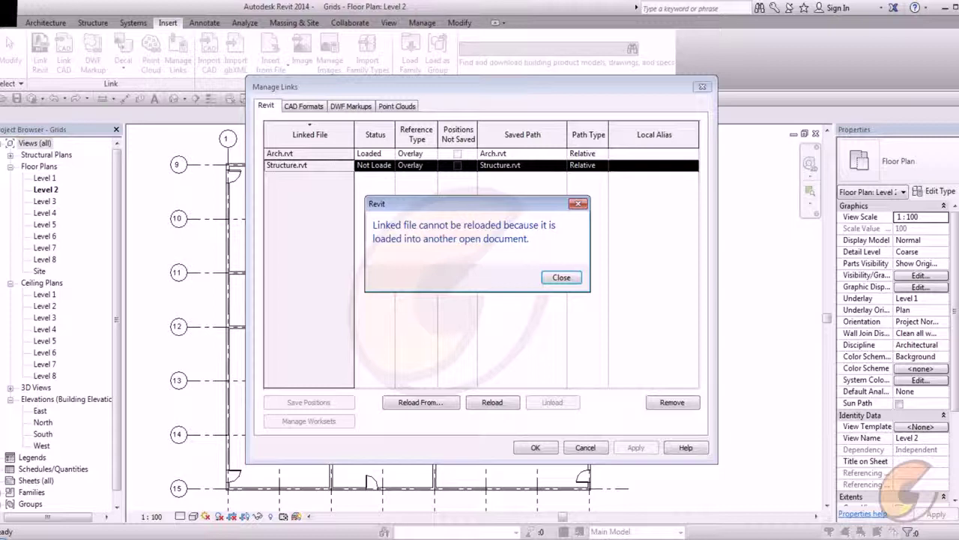
click(561, 277)
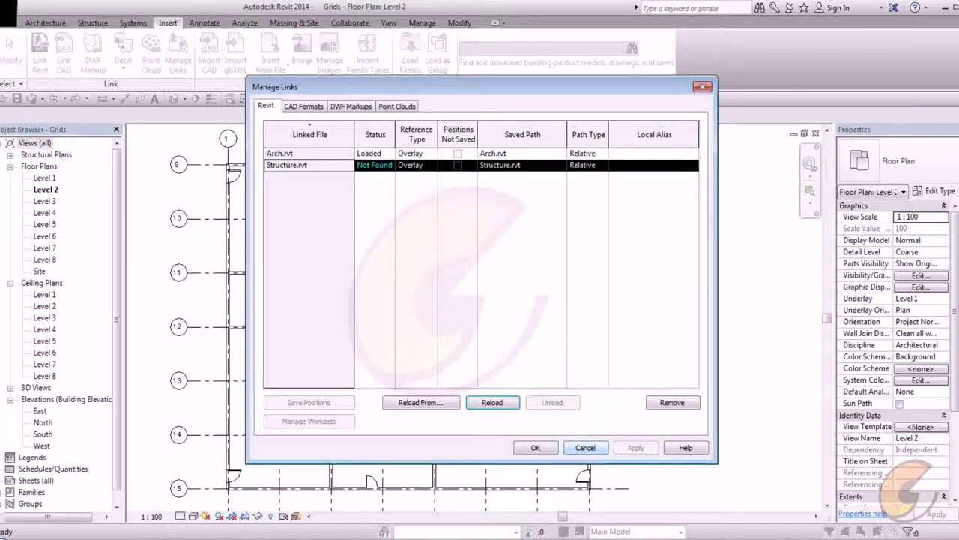
key(Return)
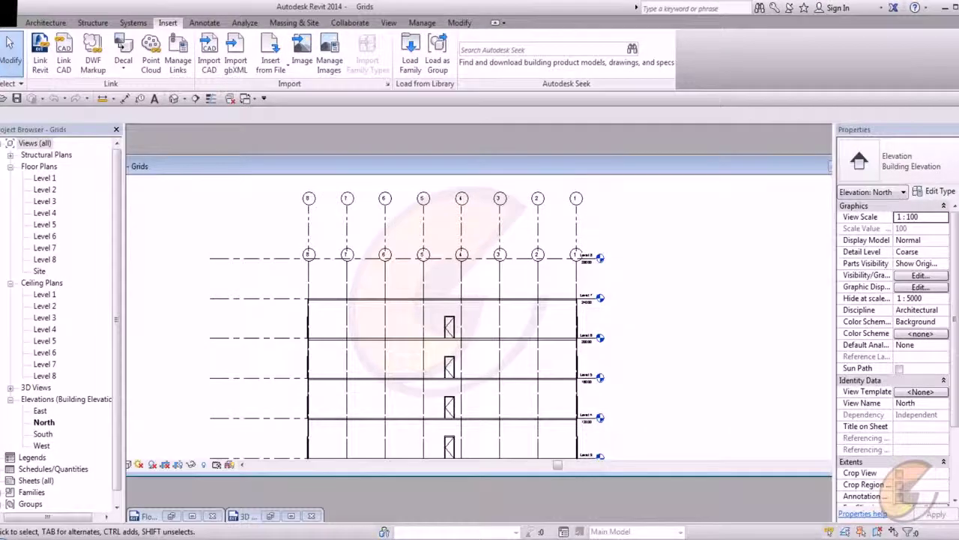
Open the Level 1 floor plan of the Grids file and reload the Structure.rvt link
double_click(44, 179)
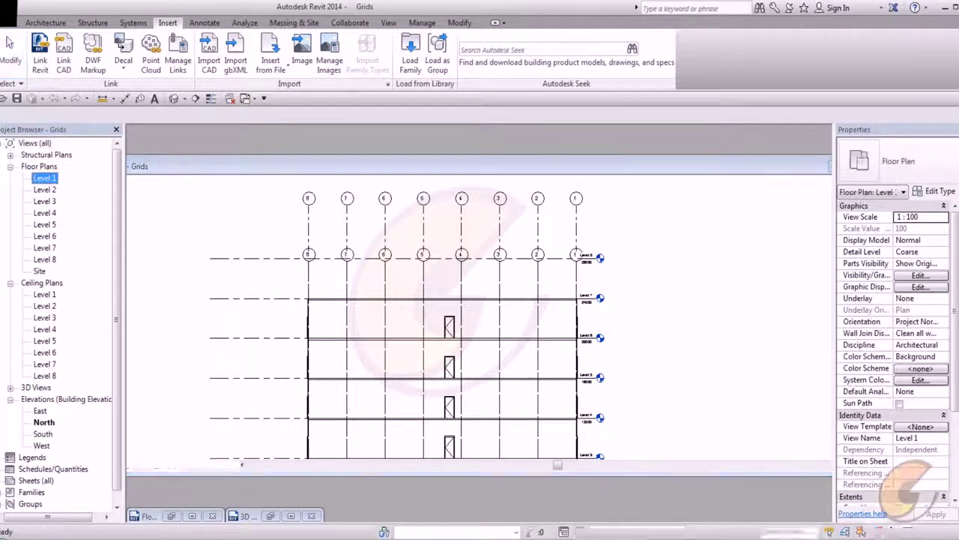
click(740, 201)
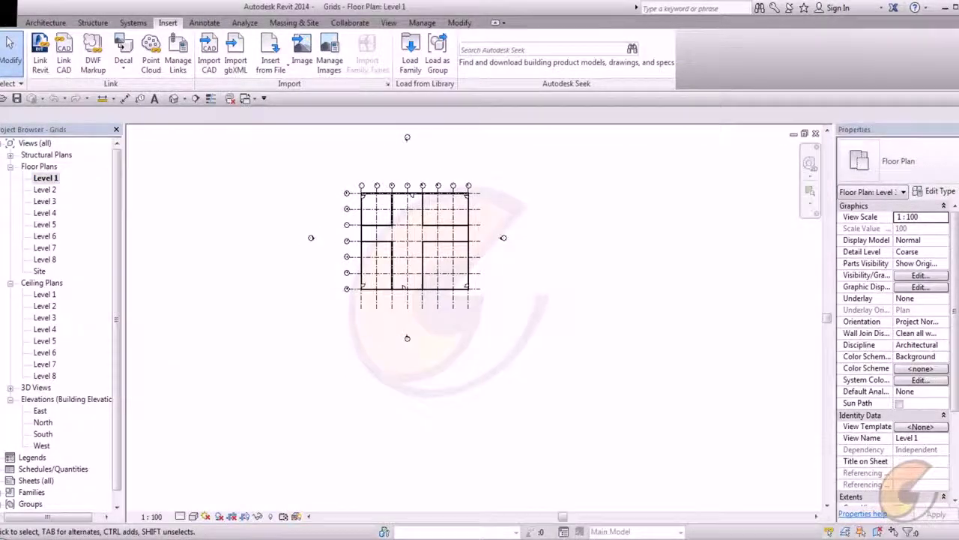
scroll(505, 234, up, 2)
middle_drag(504, 234, 609, 388)
click(178, 57)
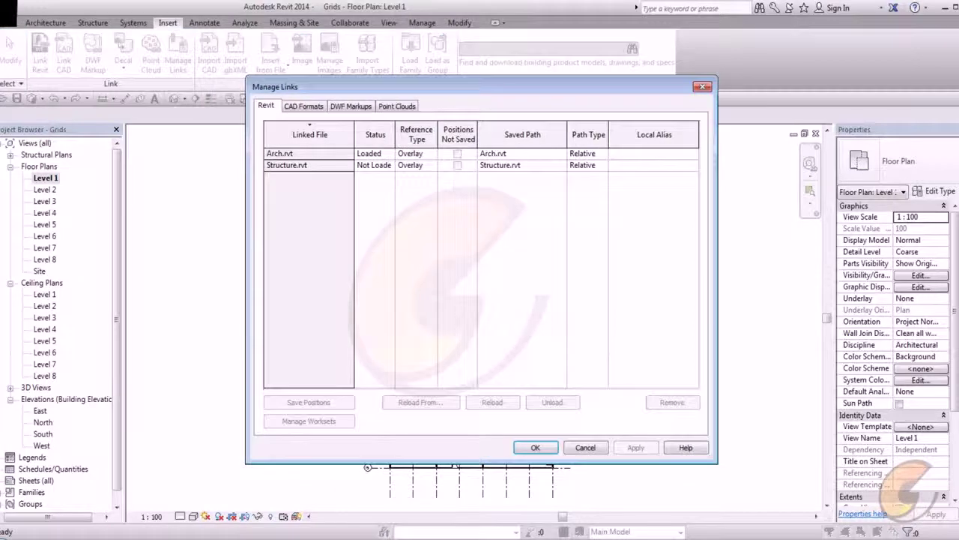
click(300, 165)
click(492, 402)
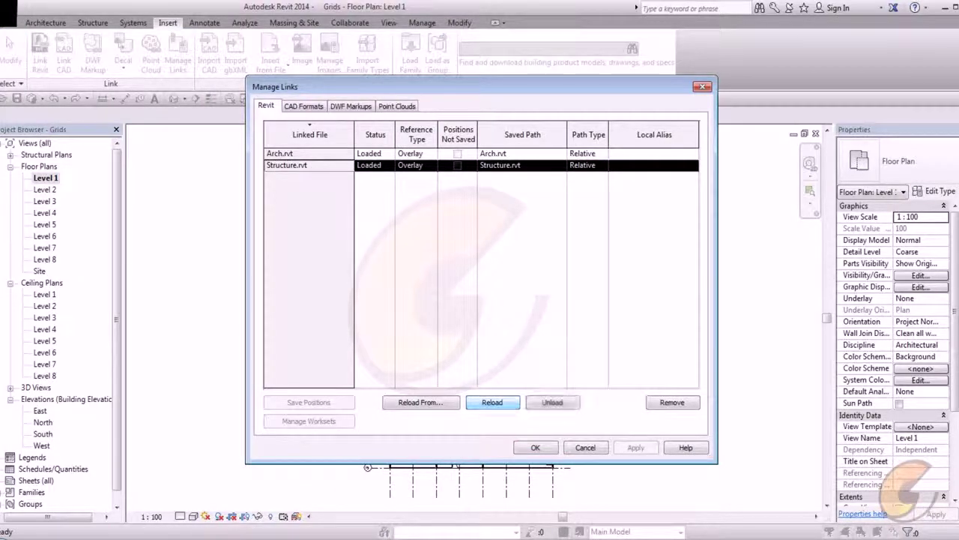
click(535, 448)
scroll(378, 334, up, 8)
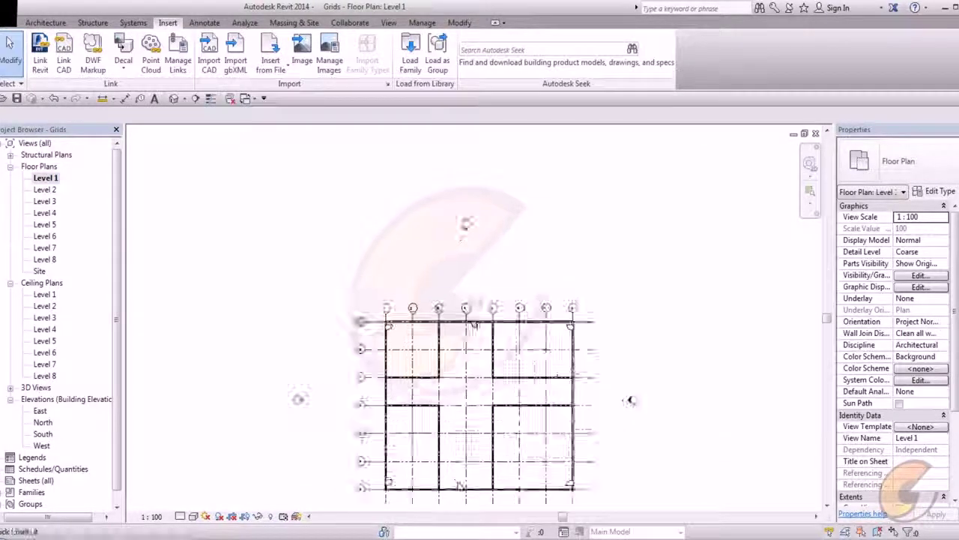
Examine the reloaded Structure link on the Level 2 floor plan and in the default 3D view
double_click(45, 190)
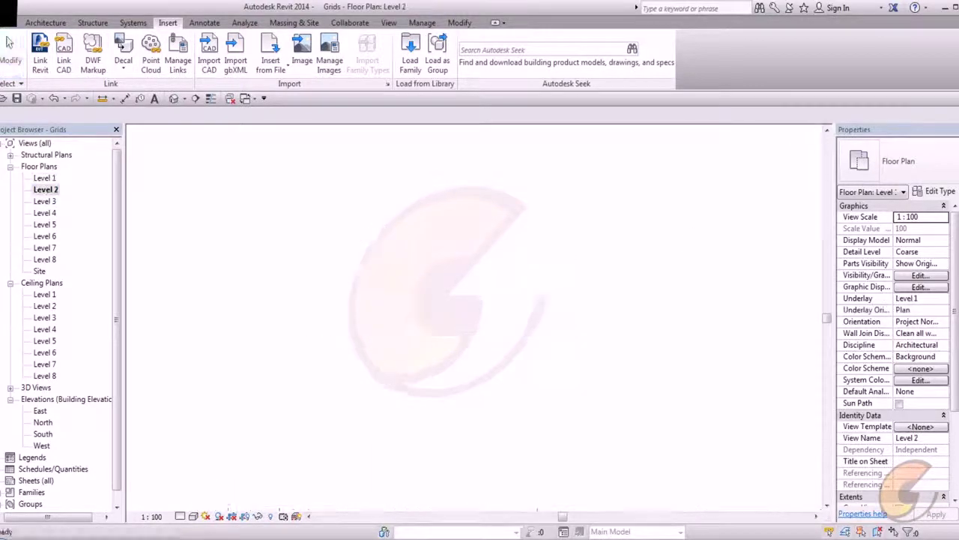
scroll(414, 325, up, 7)
middle_drag(342, 258, 664, 256)
click(174, 99)
scroll(539, 284, up, 3)
scroll(652, 318, down, 1)
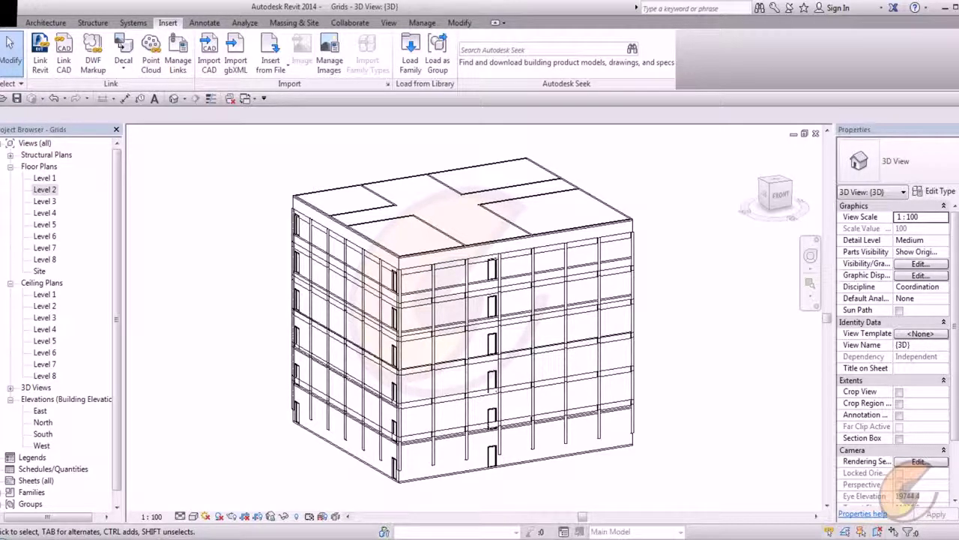
middle_drag(449, 315, 405, 358)
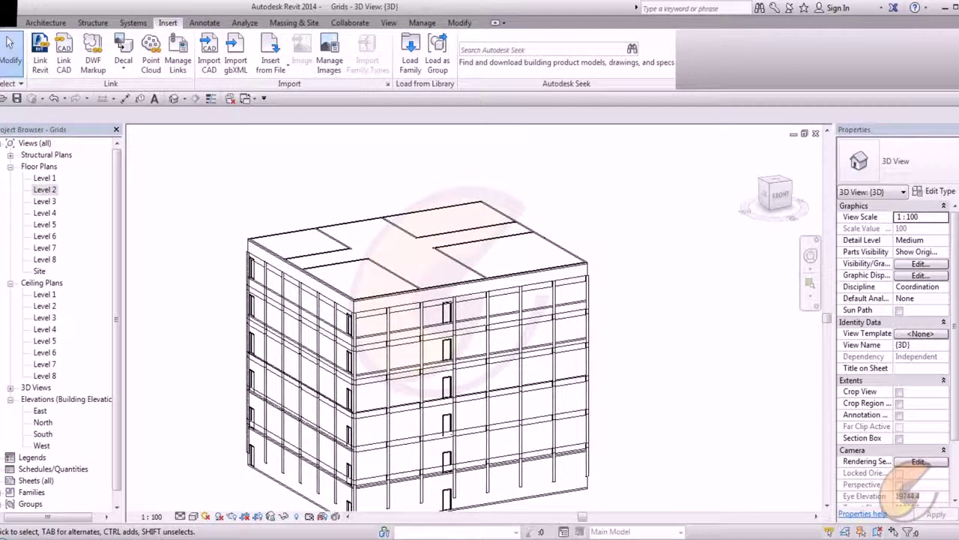